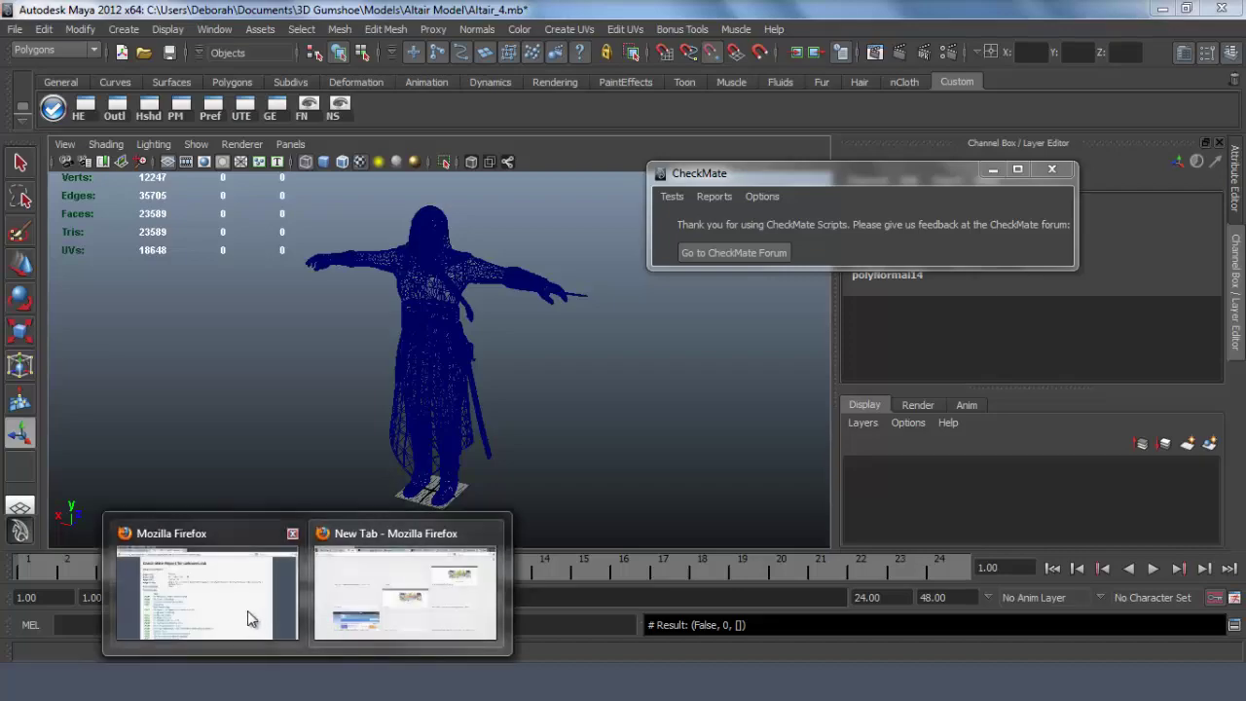
Step: Review the Firefox Check-Mate report for unknown.mb, where almost all tests are marked PASS
{"action": "left_click", "coordinate": [247, 610]}
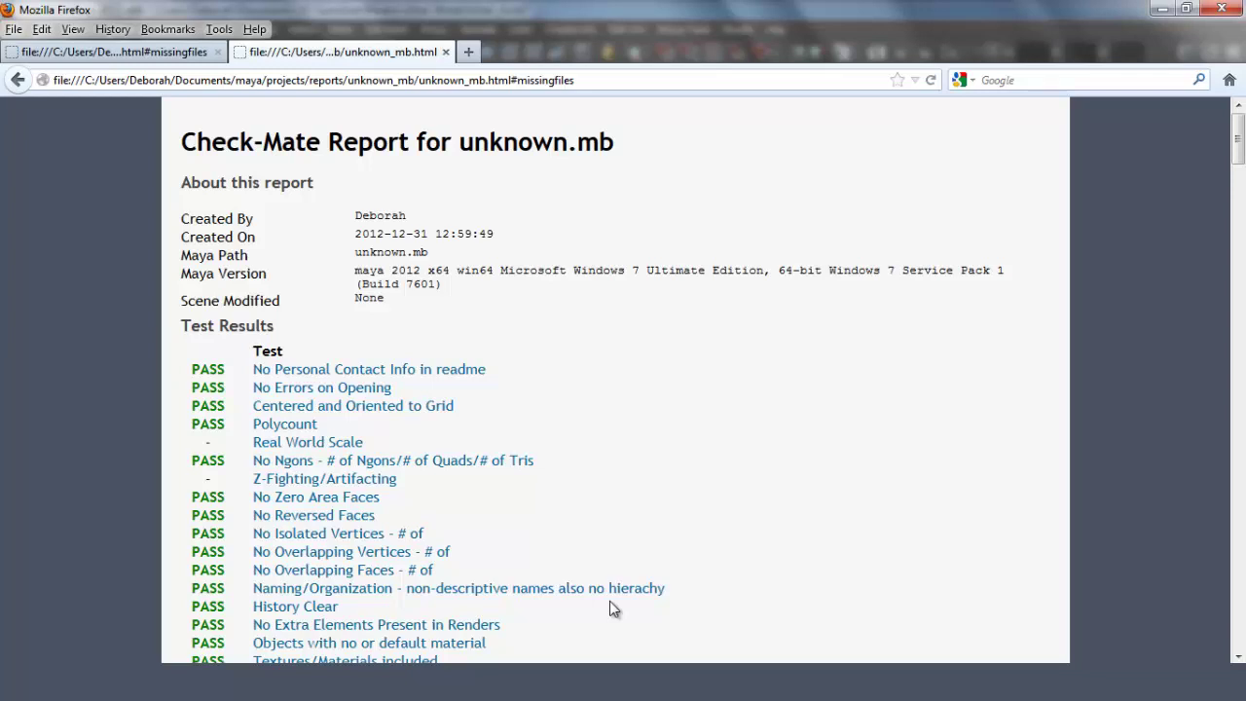
{"action": "left_click", "coordinate": [533, 696]}
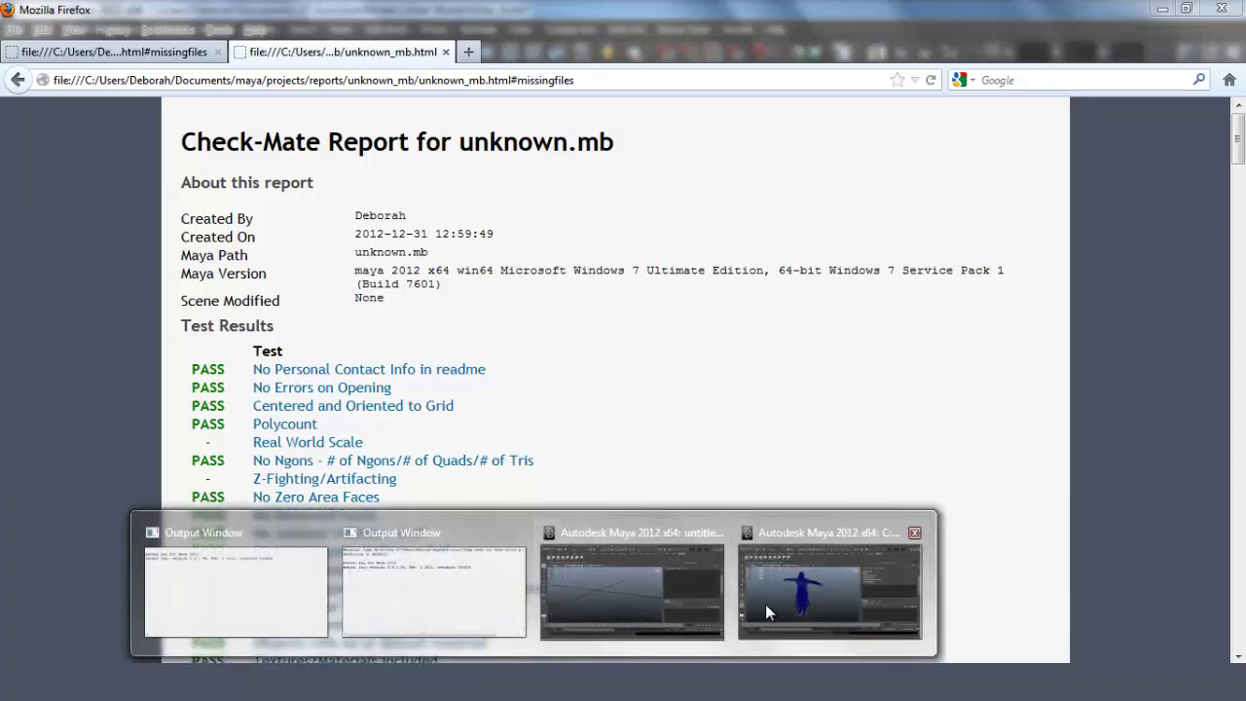
Step: Run the CheckMate No Hierarchy test in Maya, then open the Outliner showing the ungrouped meshes
{"action": "left_click", "coordinate": [765, 603]}
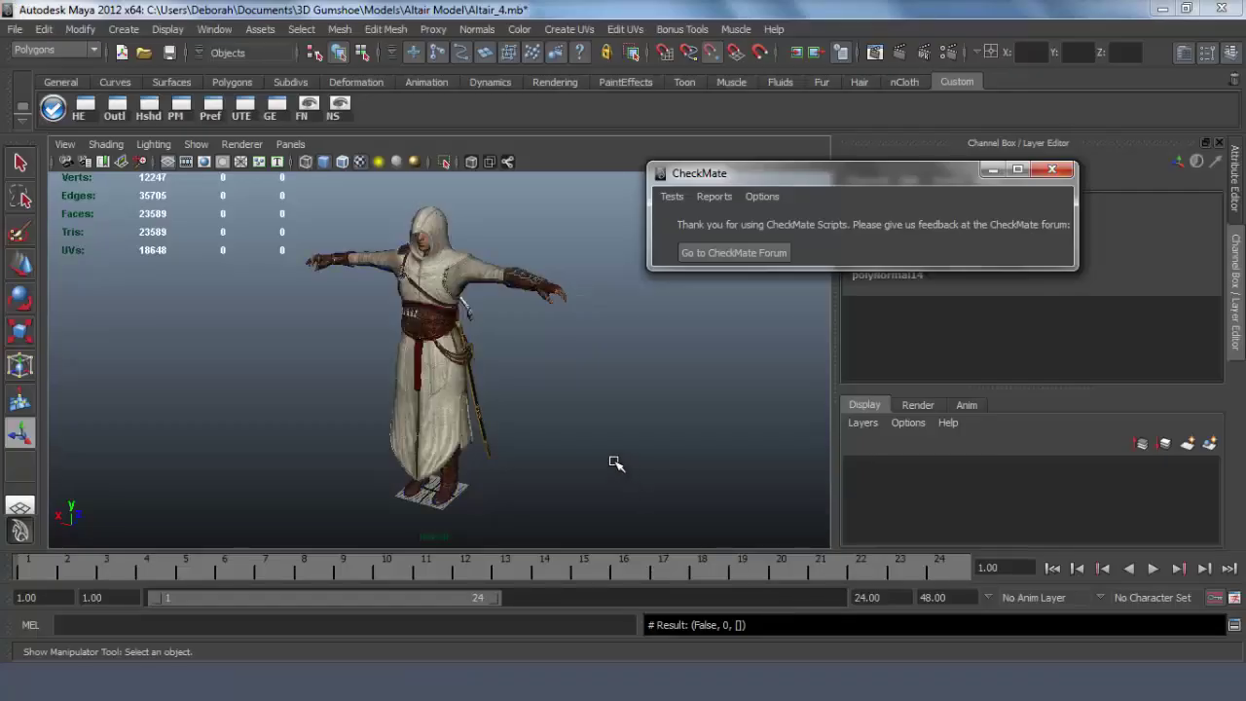
{"action": "left_click", "coordinate": [668, 197]}
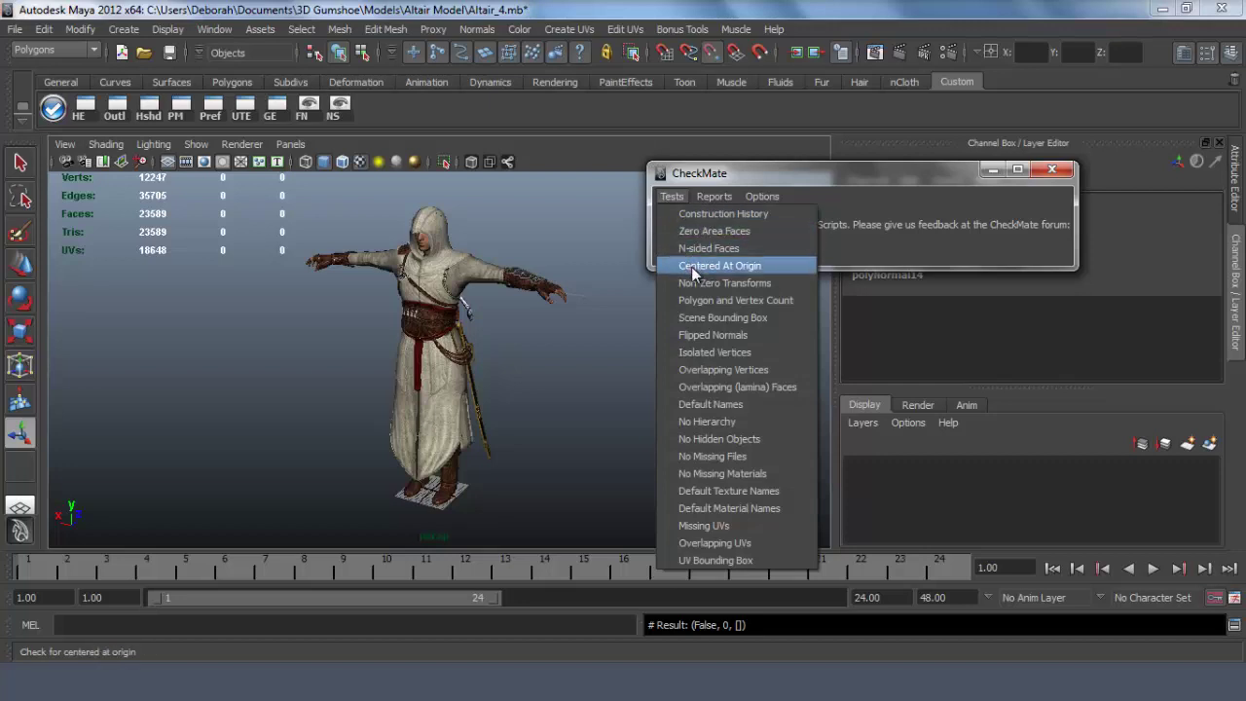
{"action": "left_click", "coordinate": [701, 424]}
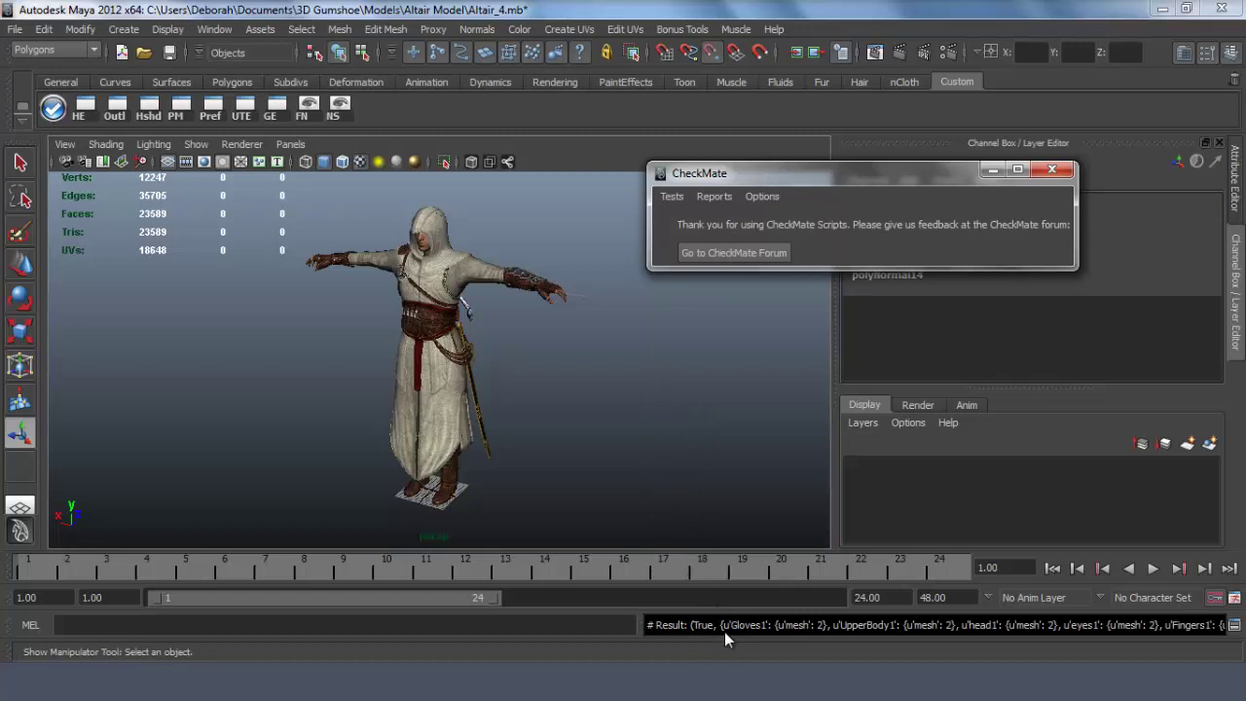
{"action": "left_click", "coordinate": [213, 31]}
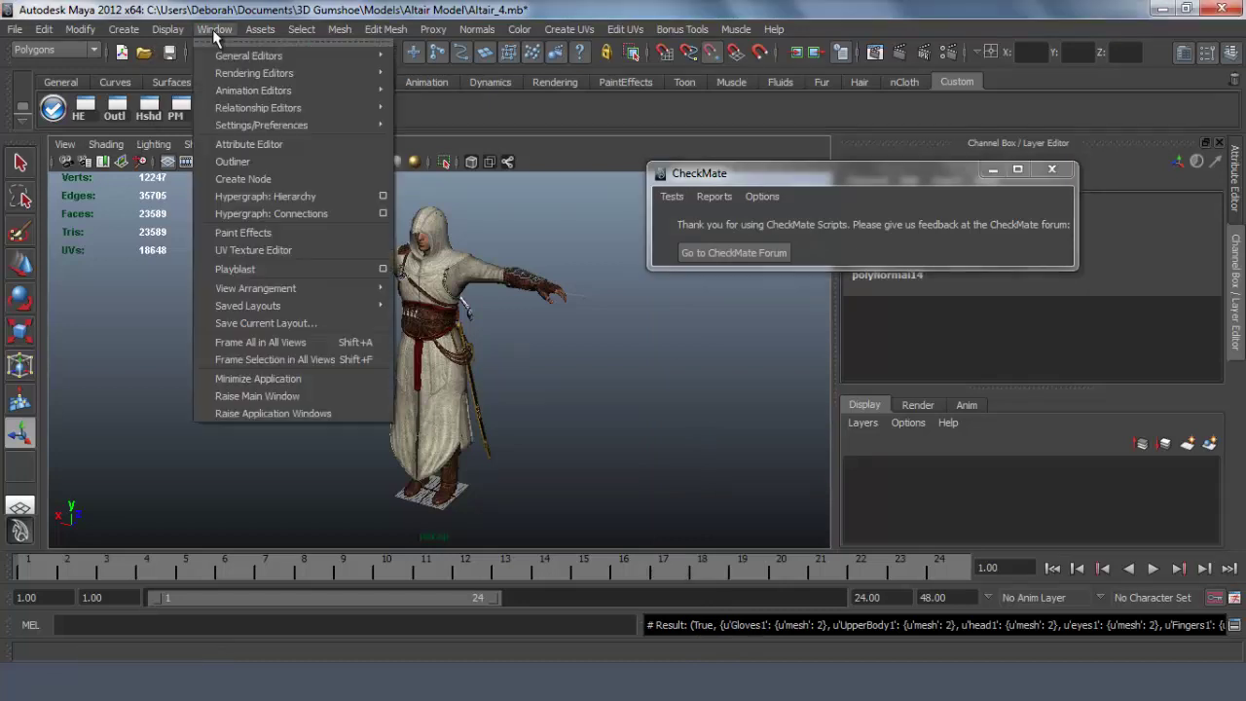
{"action": "left_click", "coordinate": [238, 162]}
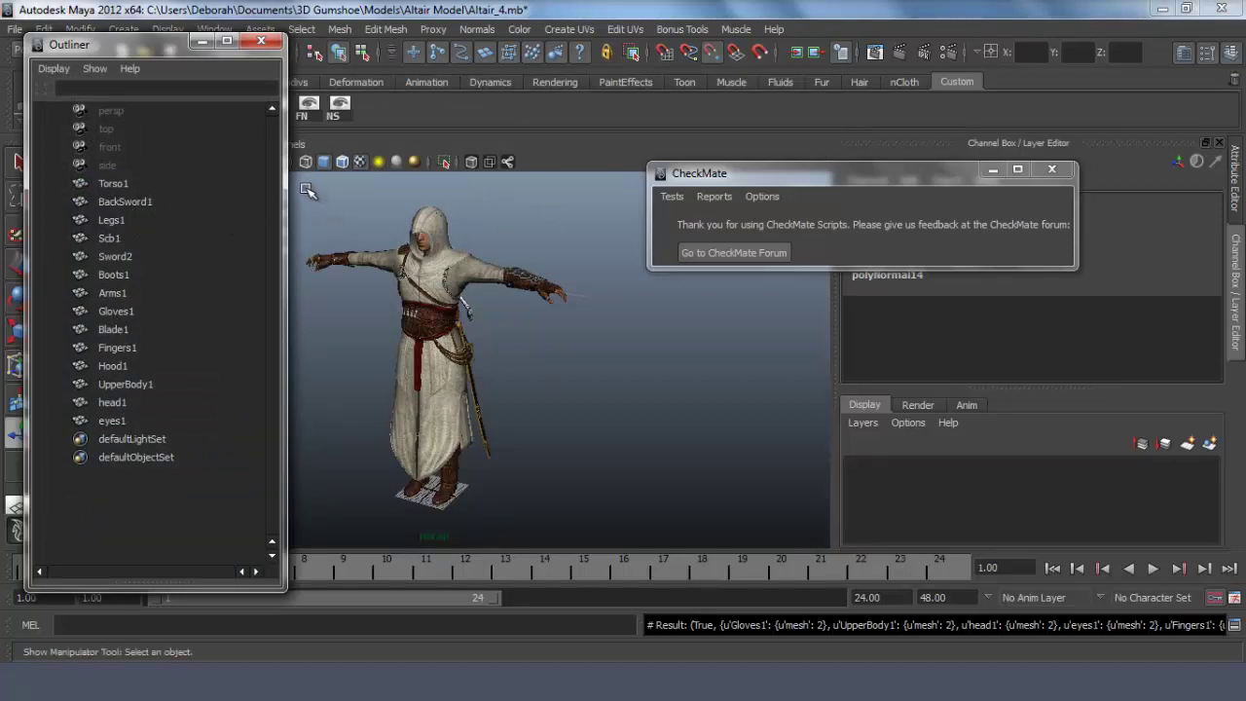
Step: Select meshes Torso1 through eyes1, group them with Ctrl+G, and rename the group 'Bobby'
{"action": "left_click", "coordinate": [122, 185]}
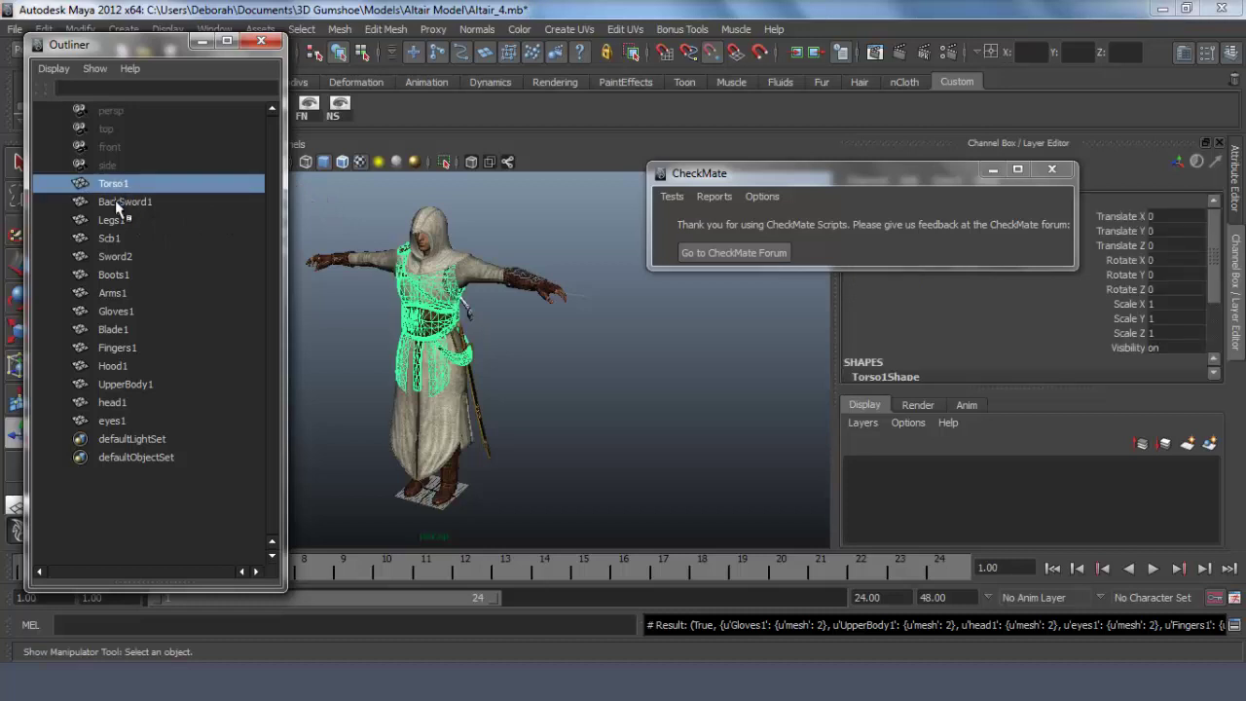
{"action": "left_click", "coordinate": [112, 421], "text": "shift"}
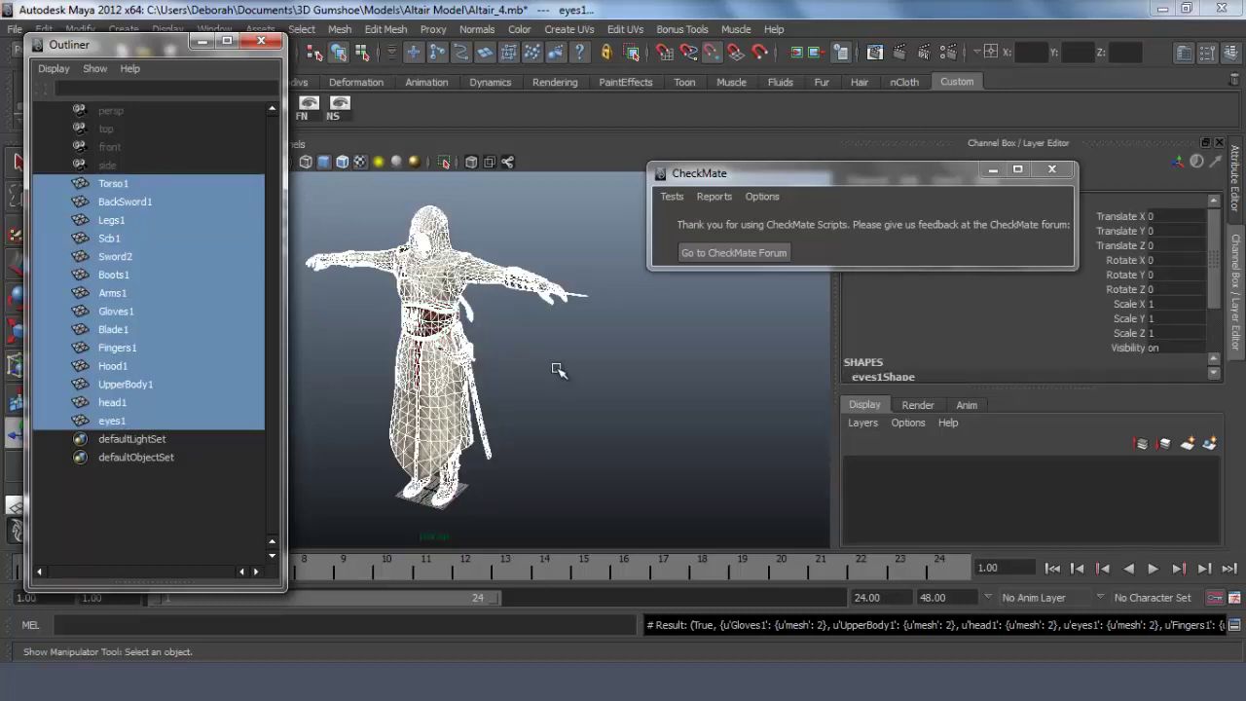
{"action": "key", "text": "ctrl+g"}
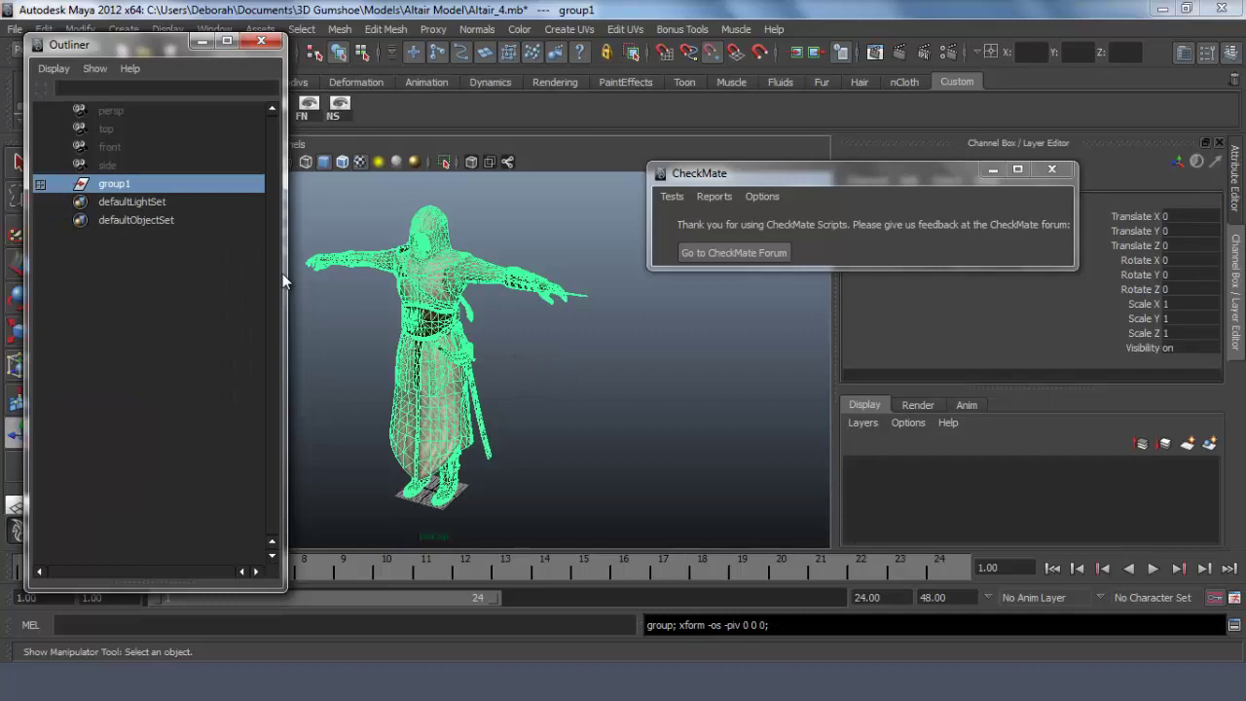
{"action": "double_click", "coordinate": [122, 185]}
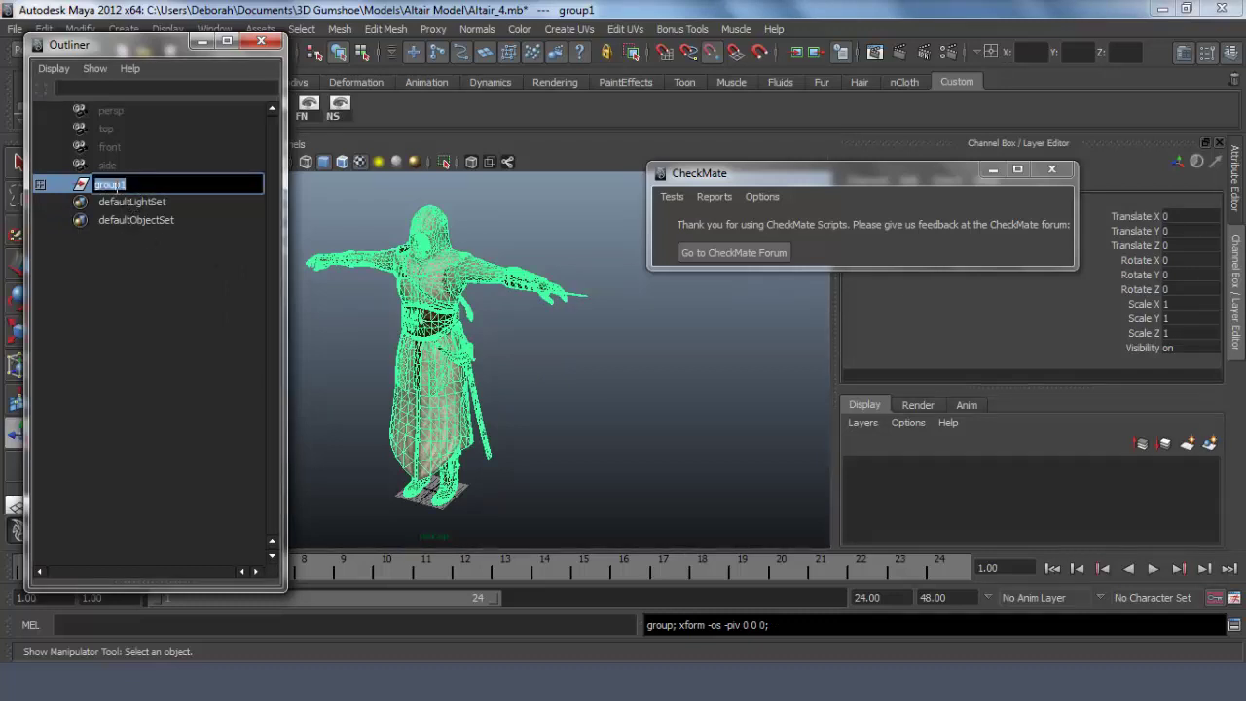
{"action": "type", "text": "Bobby"}
{"action": "key", "text": "Return"}
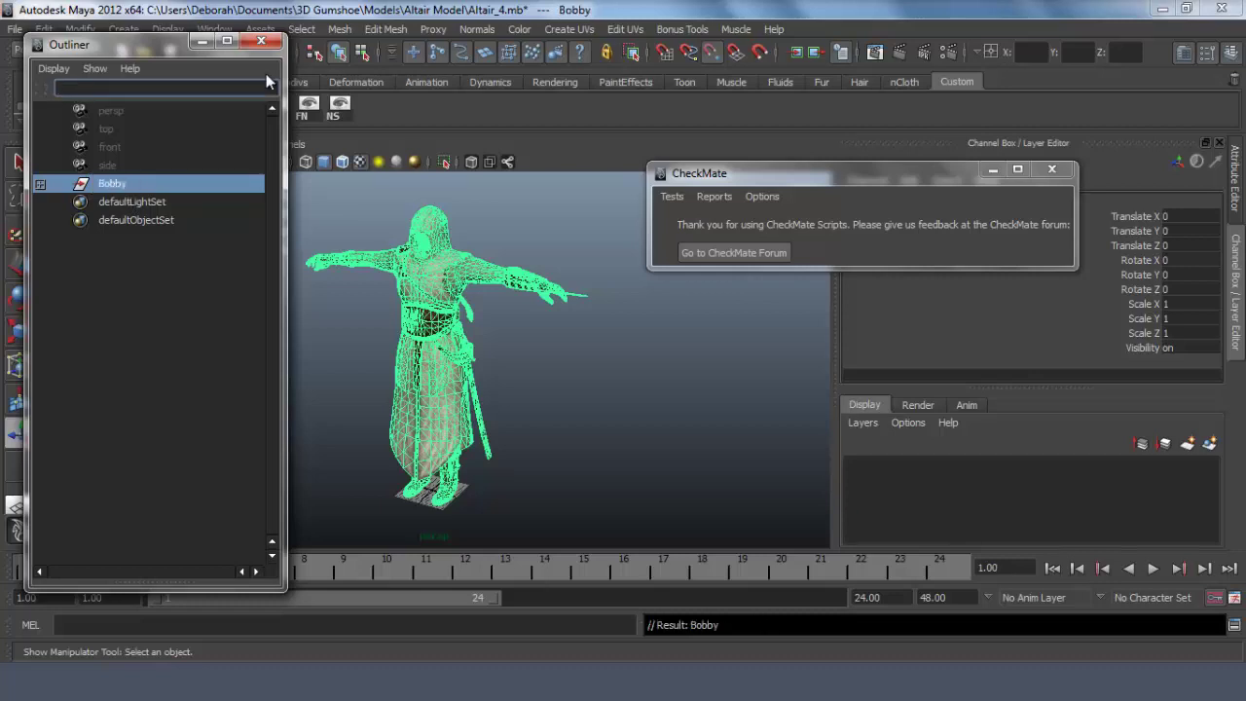
Step: Rerun No Hierarchy, which returns False for Bobby, and expand Bobby to show its child meshes
{"action": "left_click", "coordinate": [591, 370]}
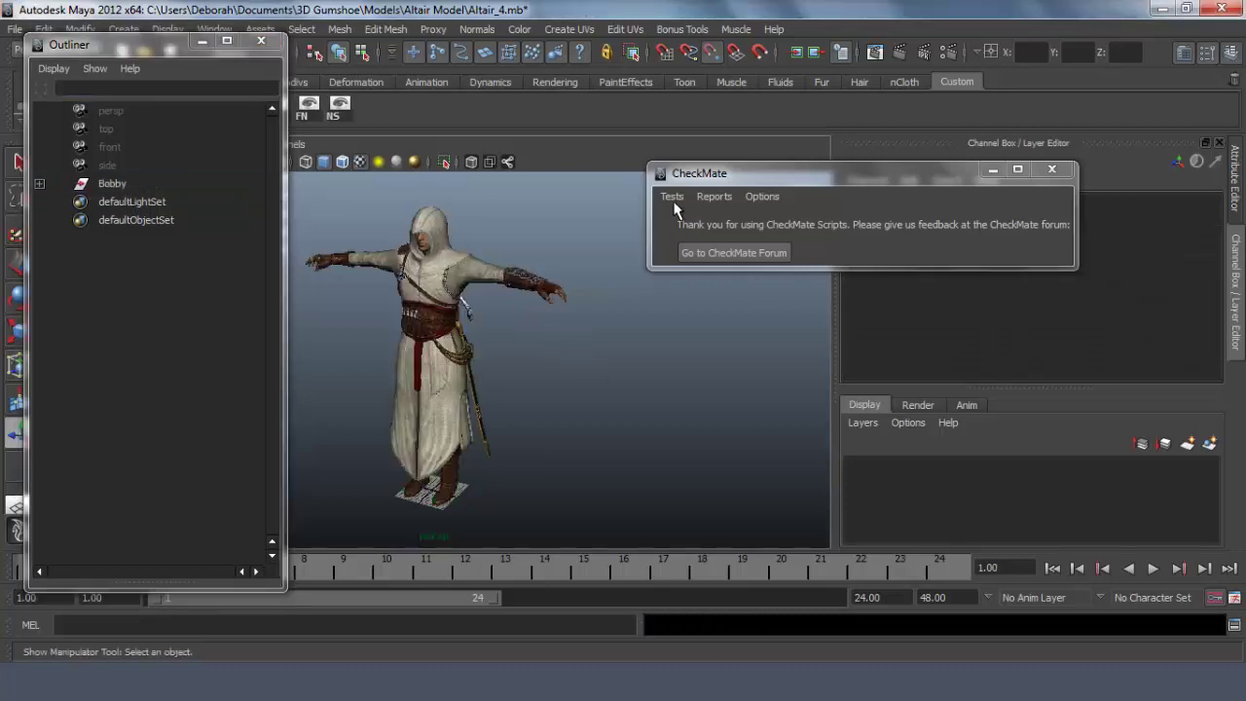
{"action": "left_click", "coordinate": [674, 198]}
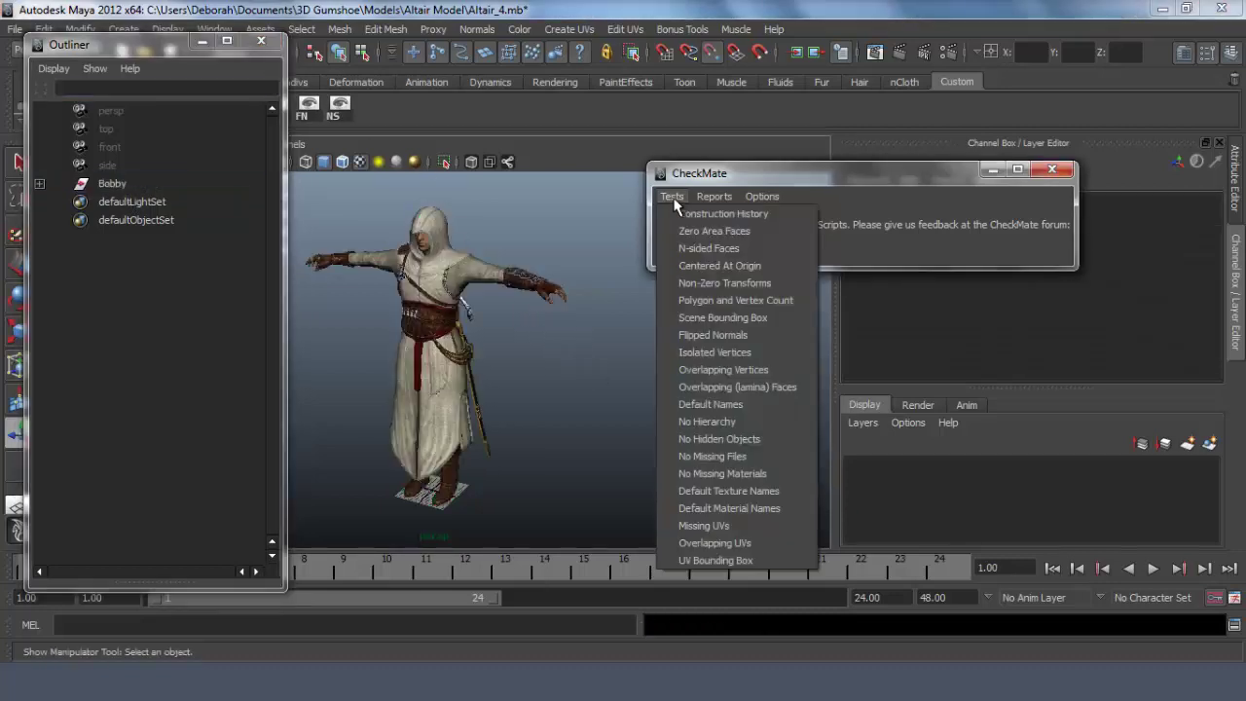
{"action": "left_click", "coordinate": [720, 420]}
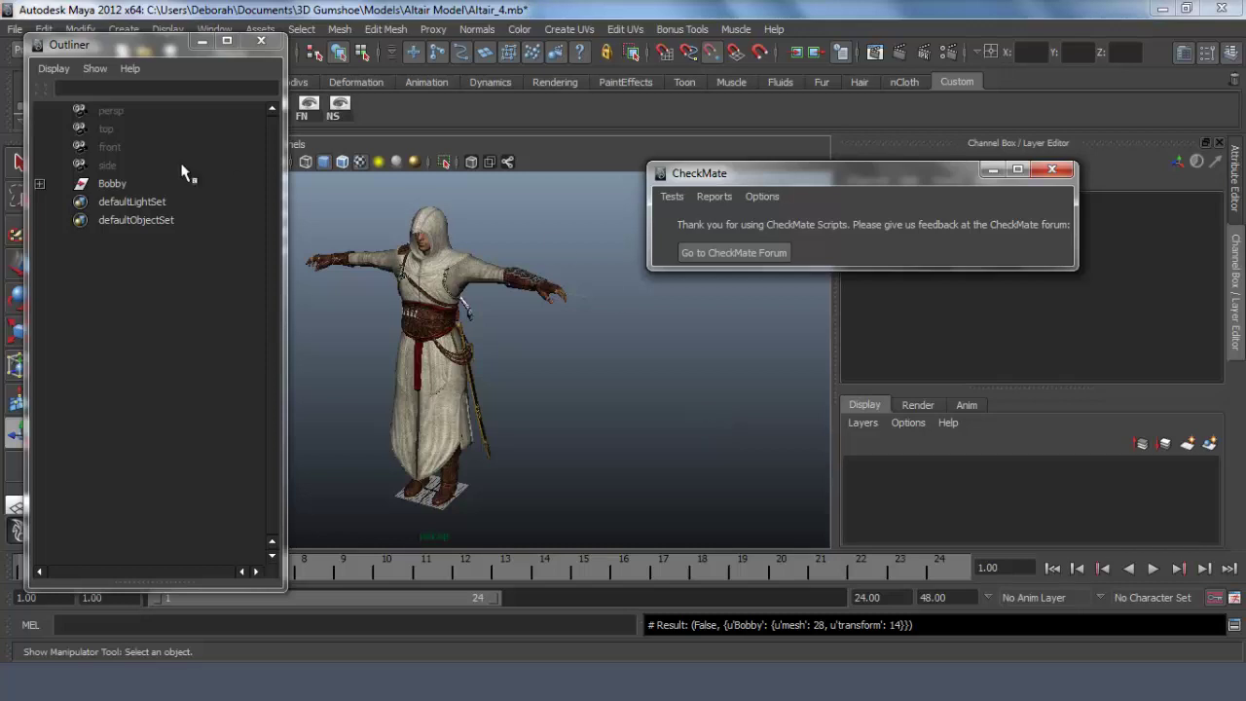
{"action": "left_click", "coordinate": [39, 184]}
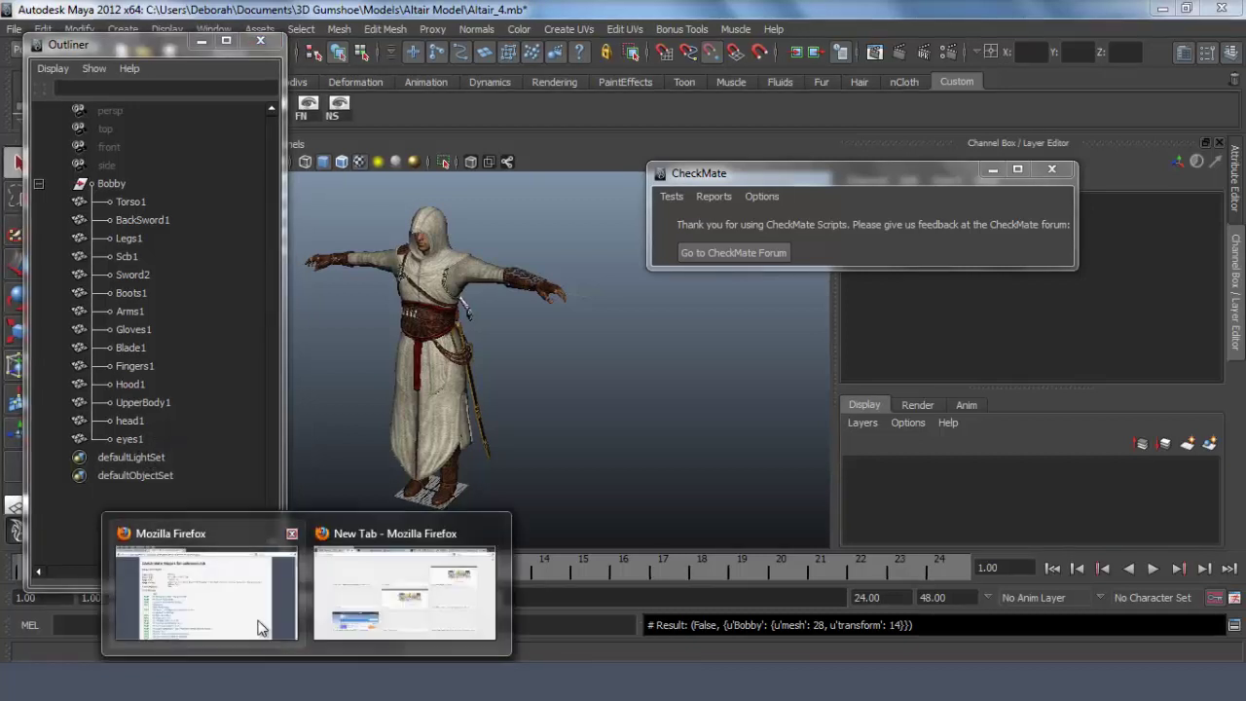
Step: Scroll the Firefox Check-Mate report down to the later PASS results and the Screenshots section
{"action": "left_click", "coordinate": [233, 594]}
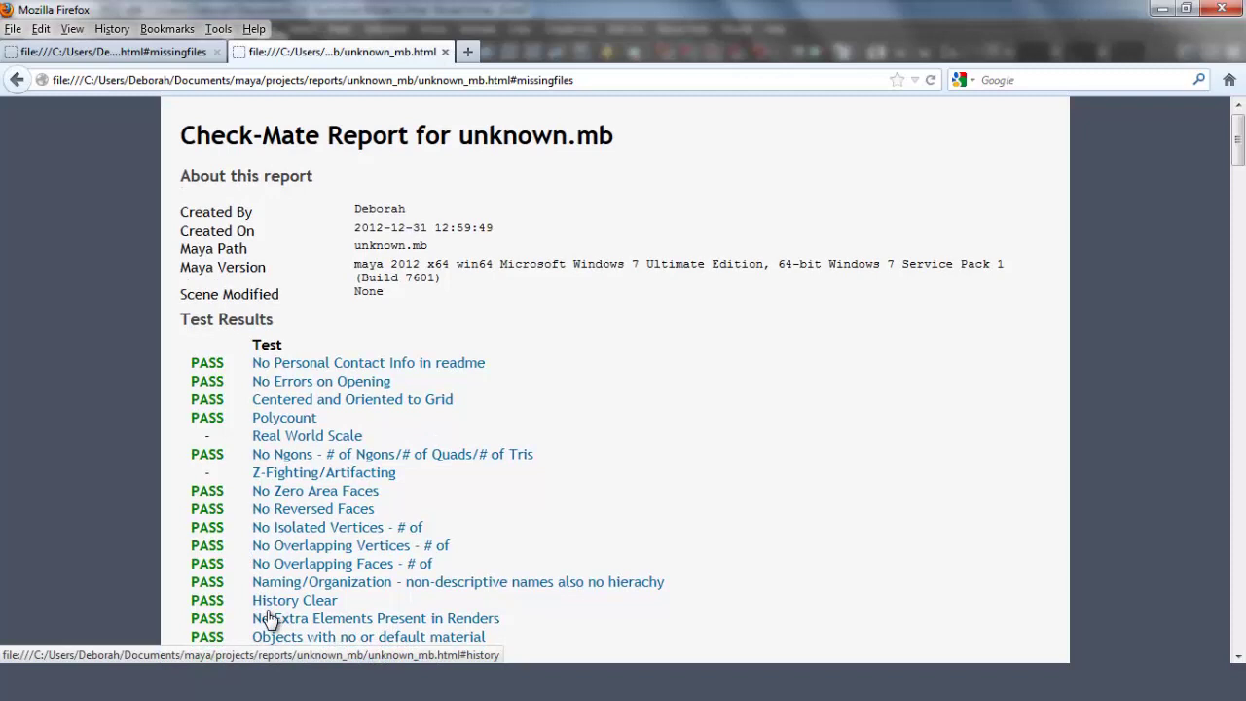
{"action": "scroll", "coordinate": [292, 545], "scroll_direction": "down", "scroll_amount": 5}
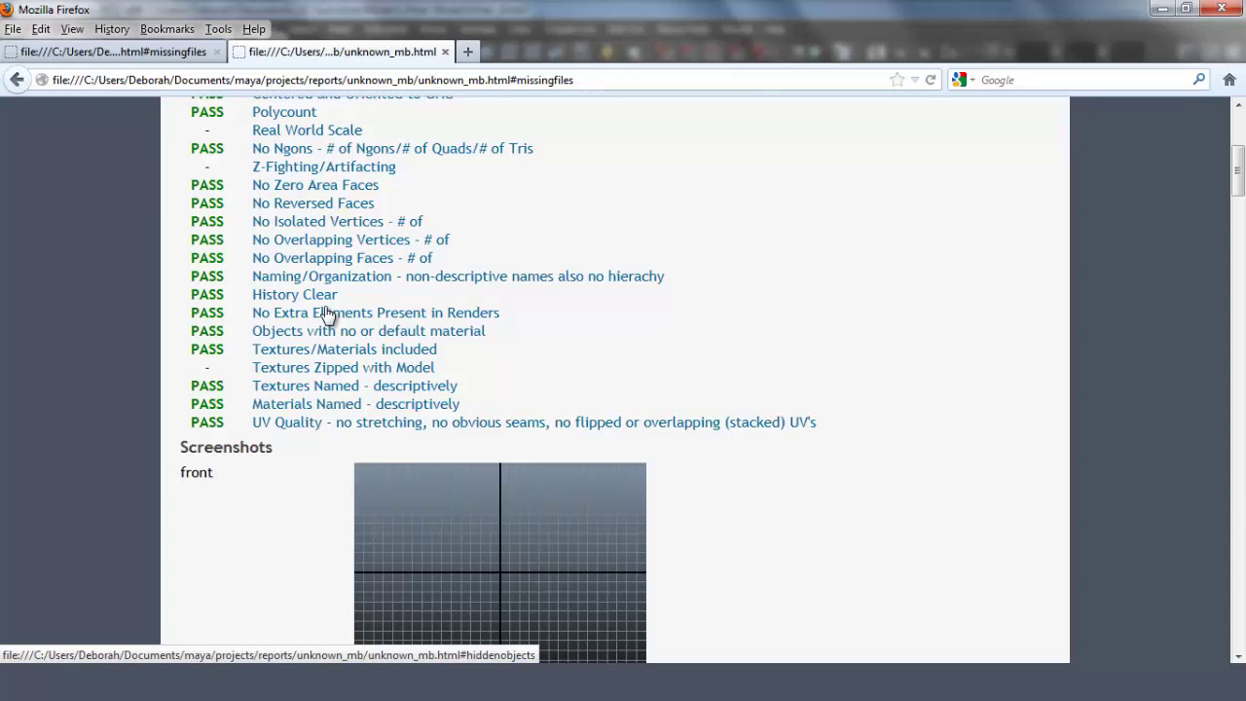
Step: Move the Torso1 mesh along X to Translate X 12.415
{"action": "mouse_move", "coordinate": [613, 638]}
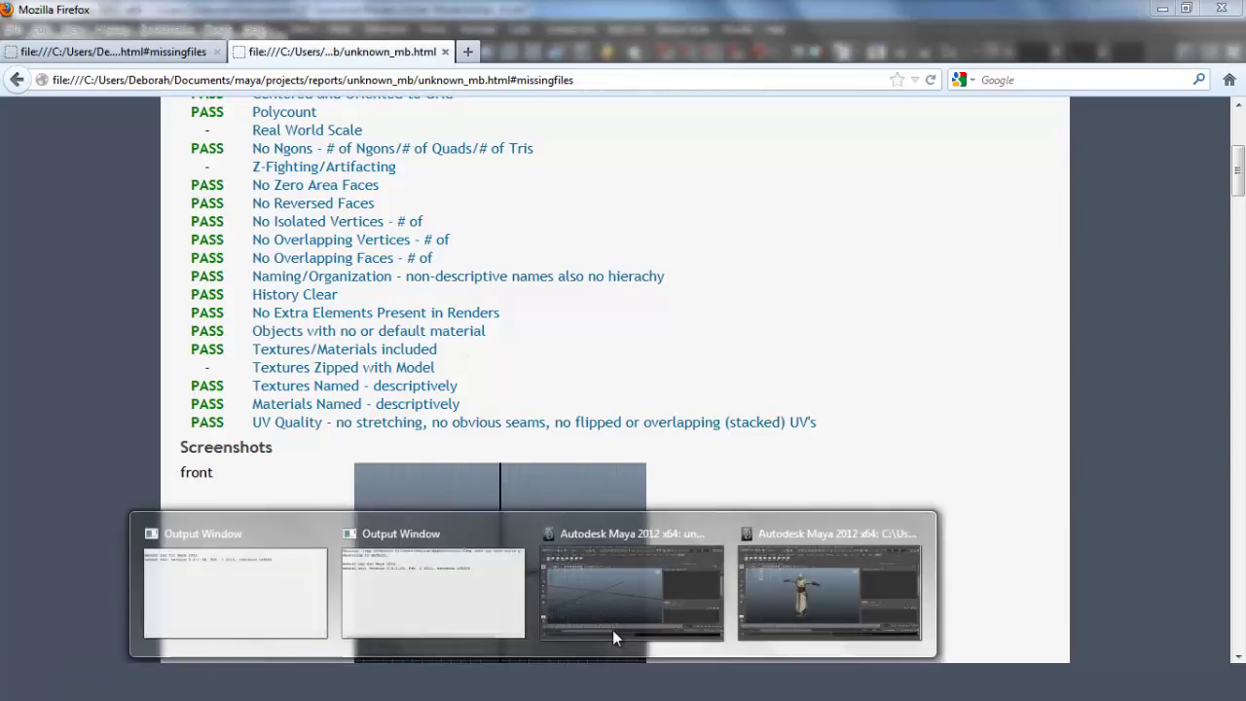
{"action": "left_click", "coordinate": [798, 584]}
{"action": "left_click", "coordinate": [441, 318]}
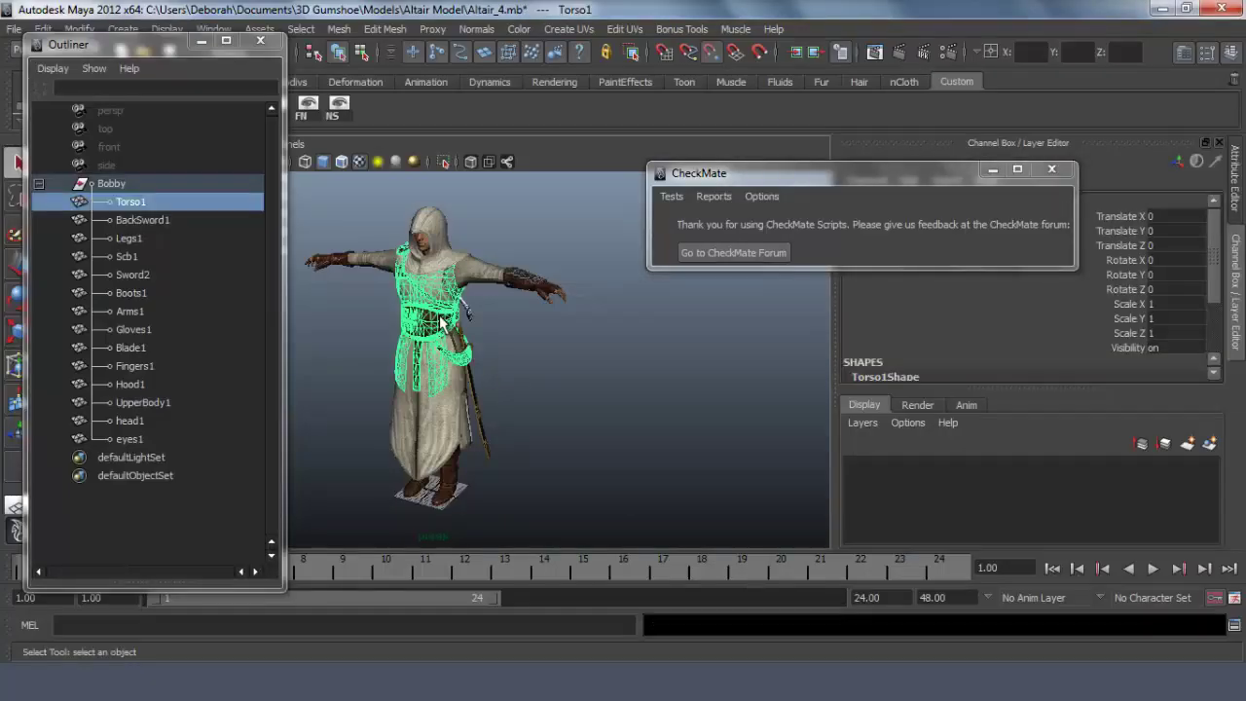
{"action": "key", "text": "w"}
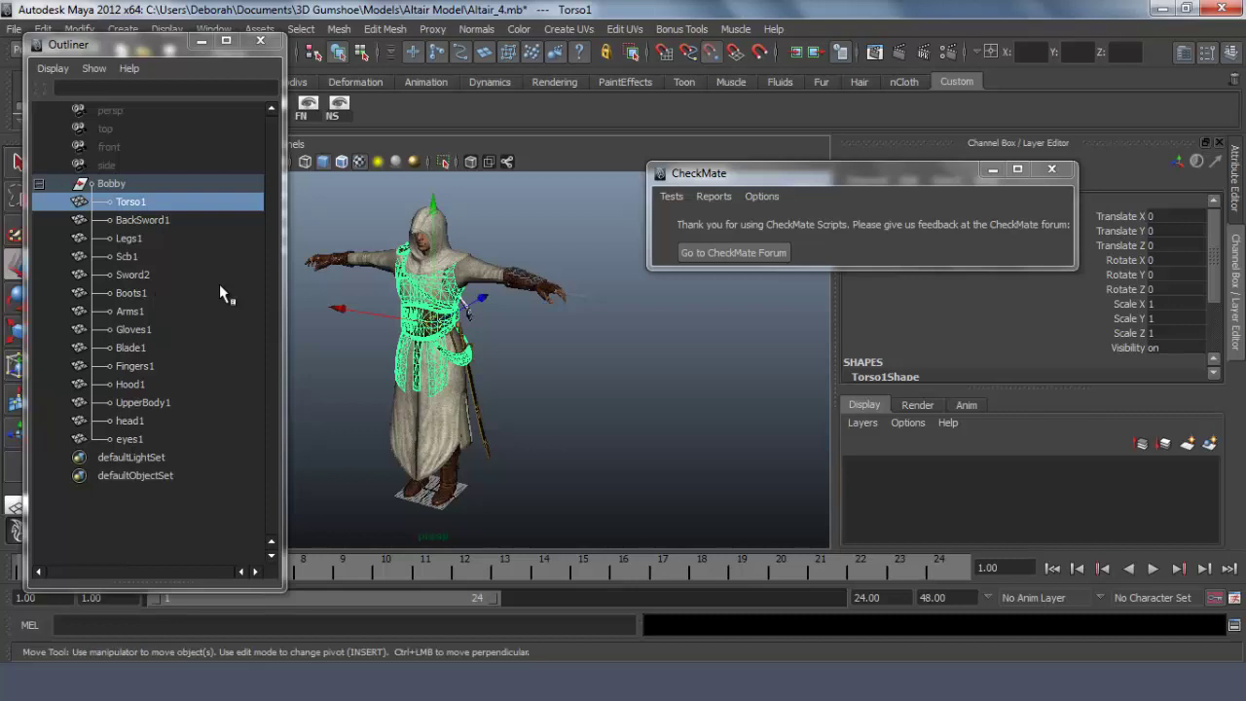
{"action": "left_click_drag", "start_coordinate": [339, 308], "coordinate": [313, 306]}
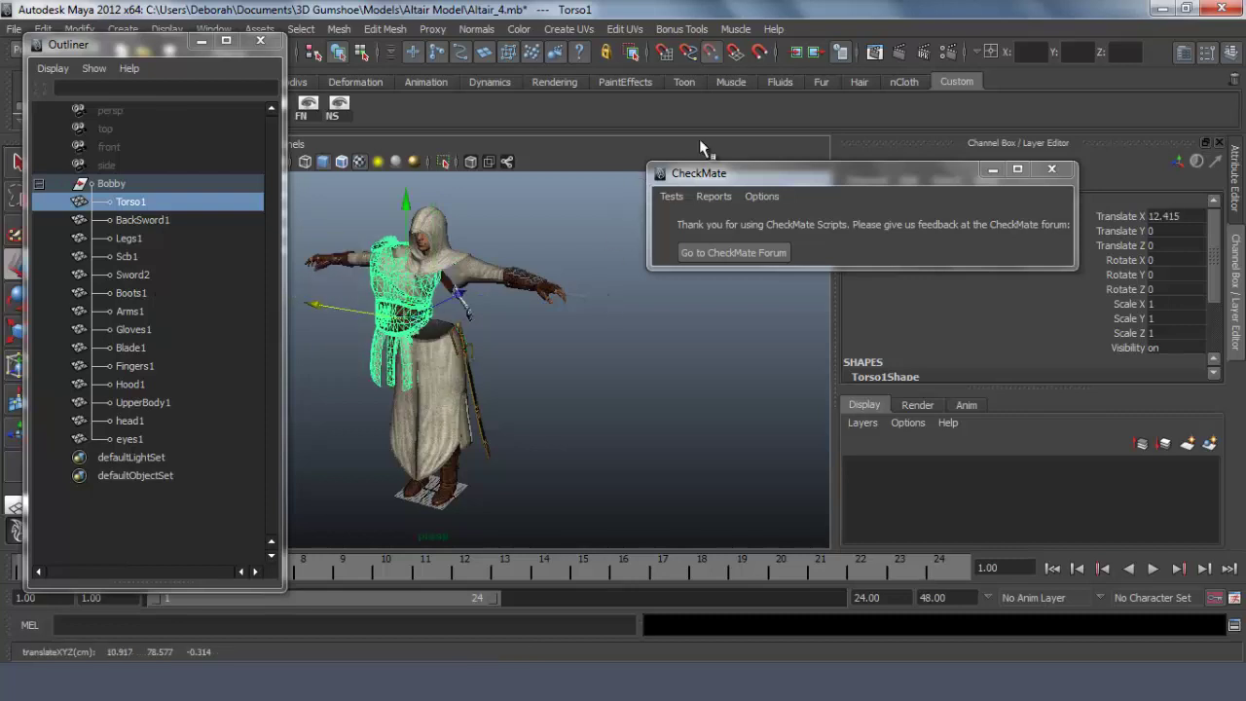
Step: Run the CheckMate Construction History test, which reports True for 14 mesh shapes
{"action": "left_click", "coordinate": [638, 204]}
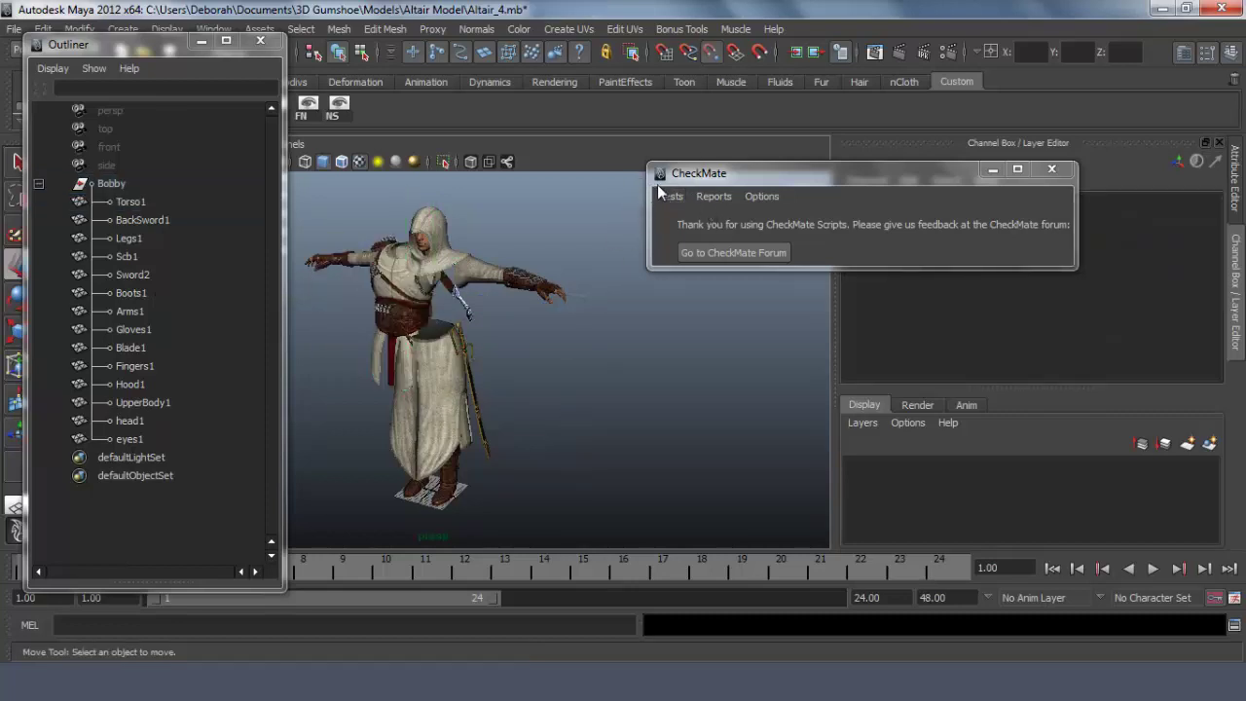
{"action": "left_click", "coordinate": [672, 196]}
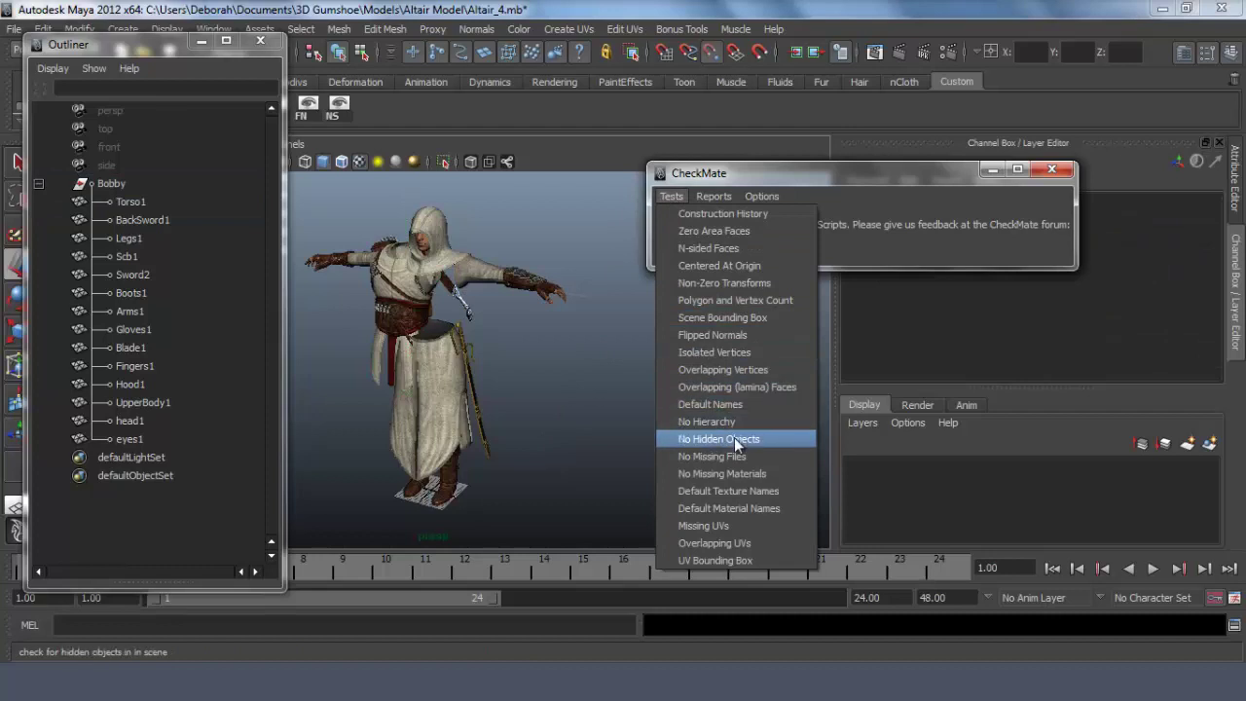
{"action": "left_click", "coordinate": [722, 213]}
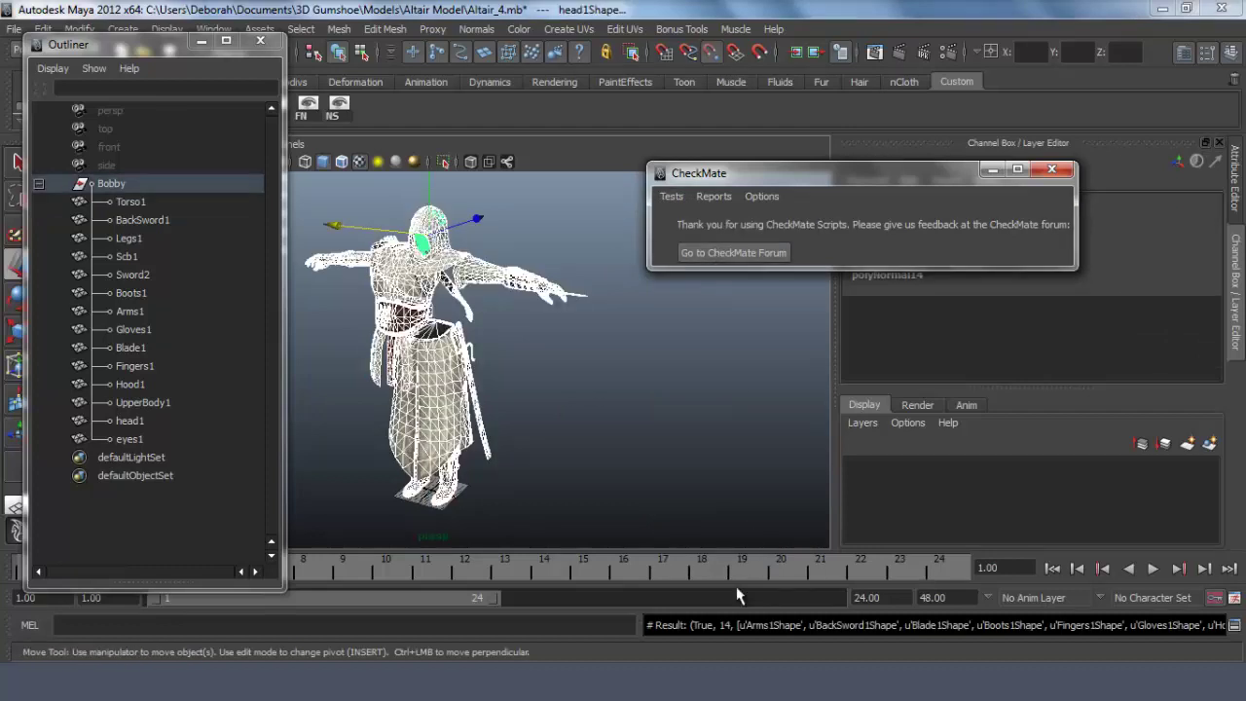
Step: Delete construction history from the selected meshes with Edit > Delete by Type > History
{"action": "left_click", "coordinate": [82, 29]}
{"action": "mouse_move", "coordinate": [45, 30]}
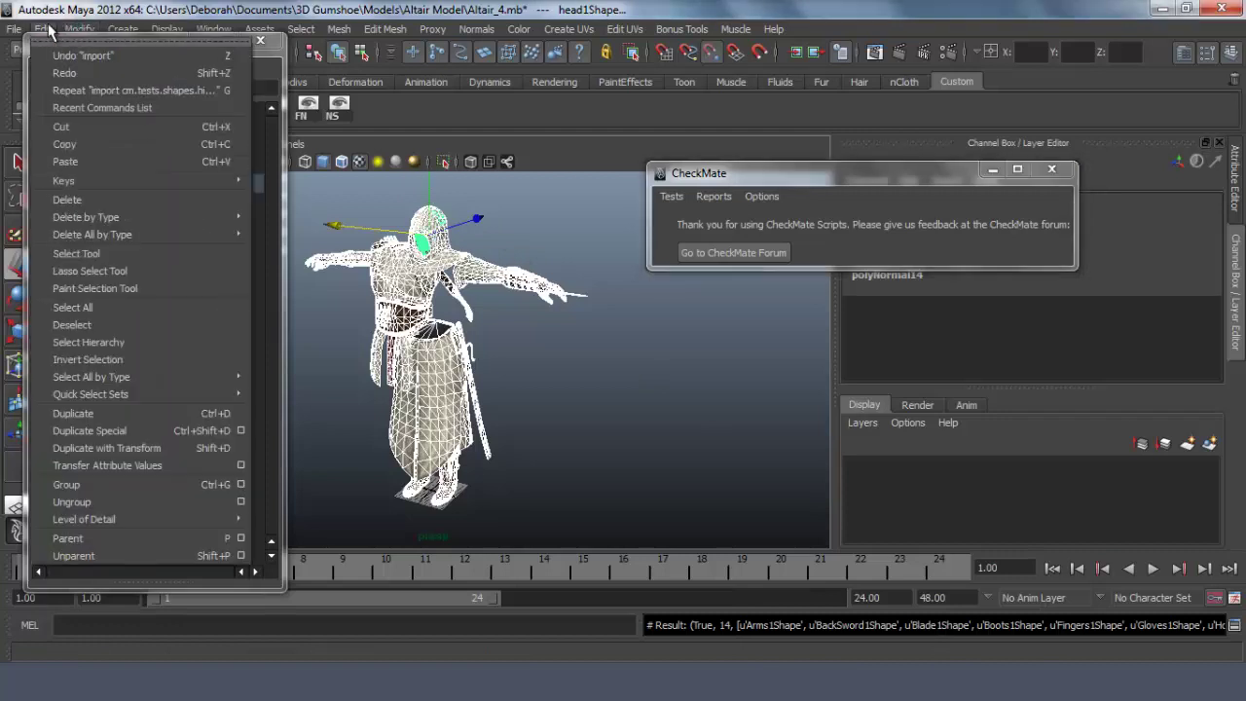
{"action": "mouse_move", "coordinate": [200, 220]}
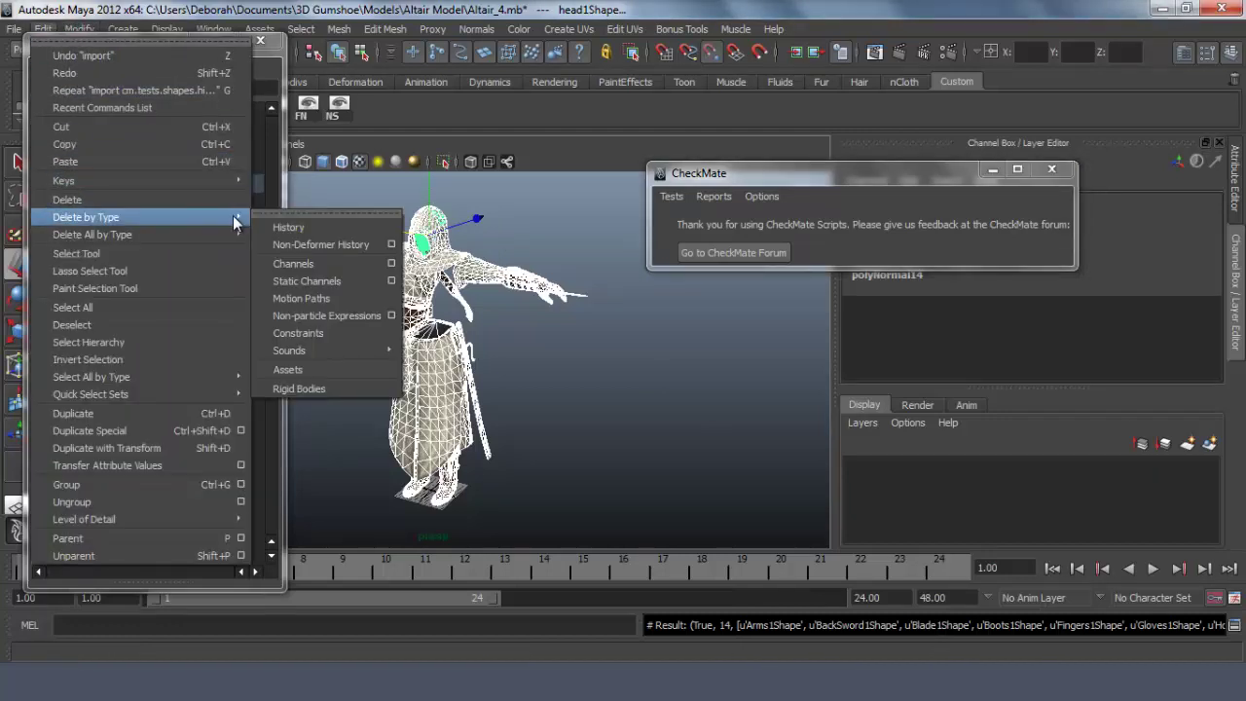
{"action": "left_click", "coordinate": [355, 224]}
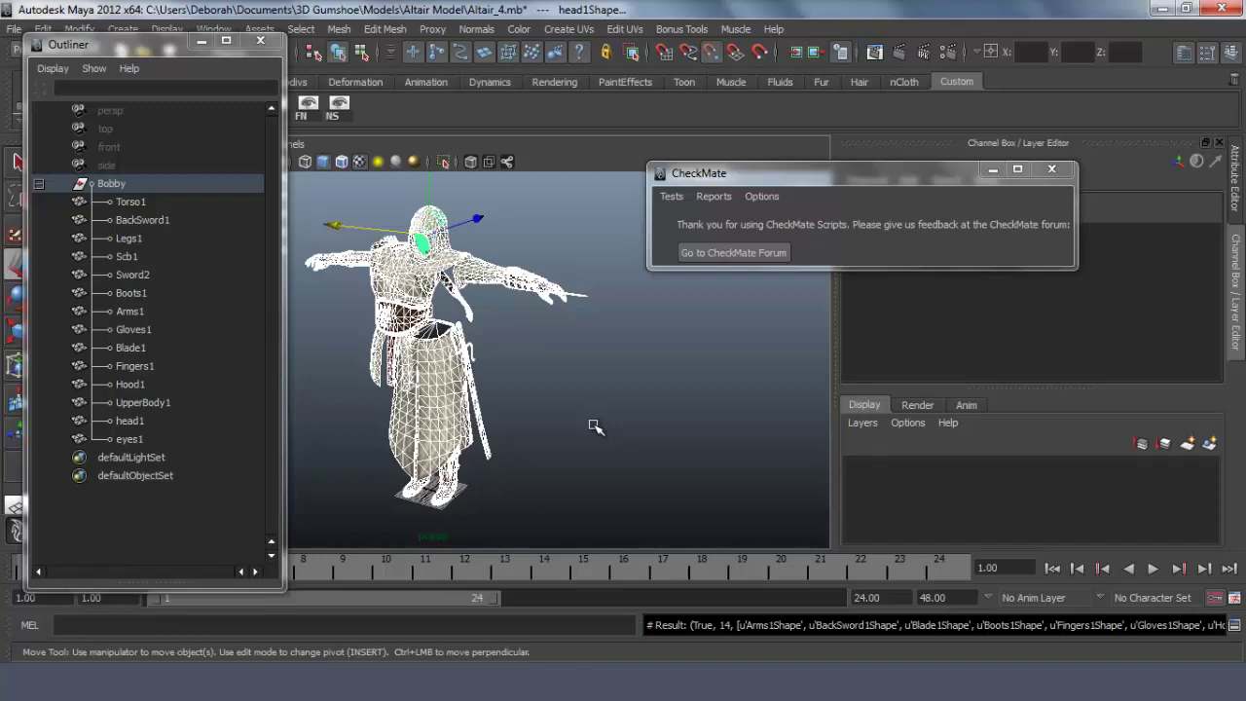
Step: Minimize the Outliner, save the scene, and reopen Altair_4.mb
{"action": "left_click", "coordinate": [200, 41]}
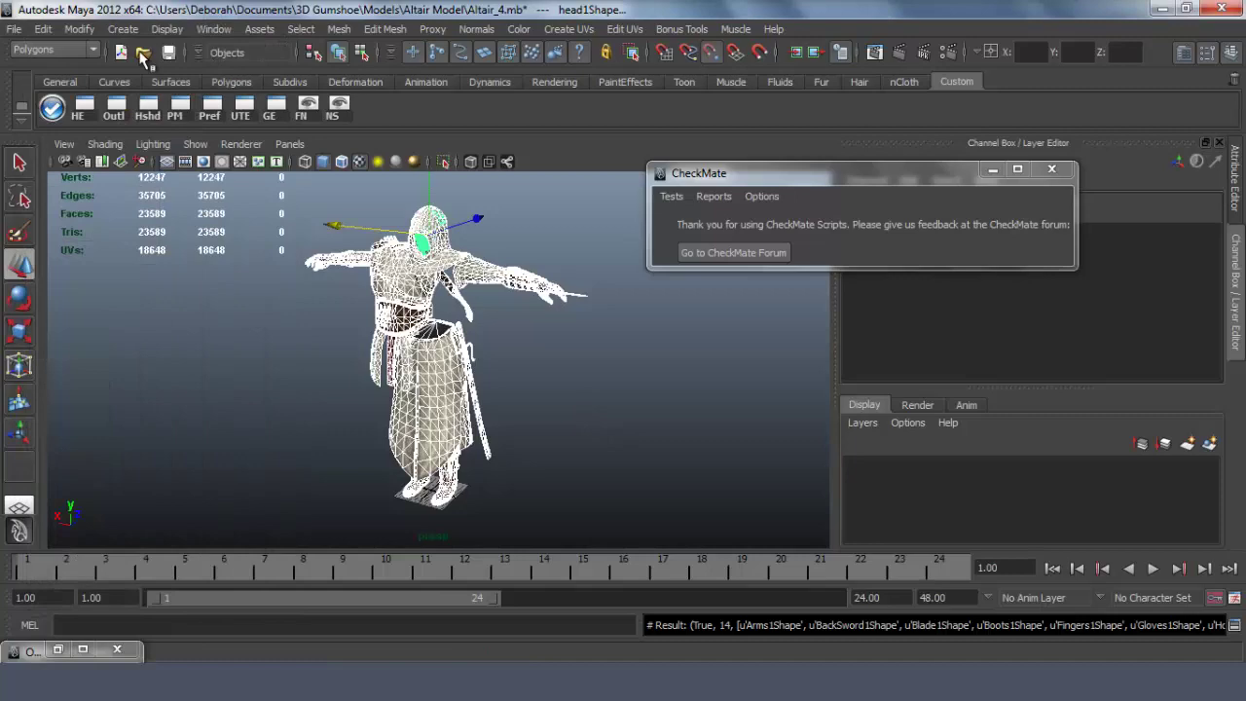
{"action": "left_click", "coordinate": [168, 52]}
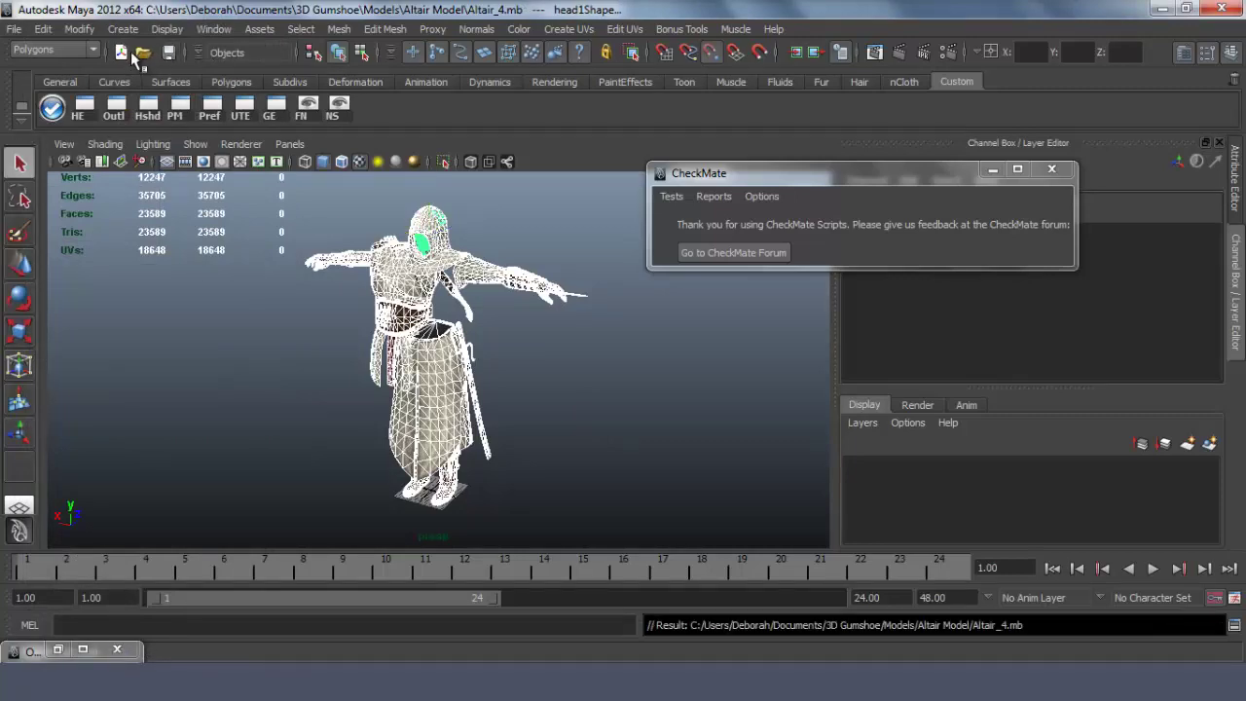
{"action": "left_click", "coordinate": [141, 52]}
{"action": "left_click", "coordinate": [192, 224]}
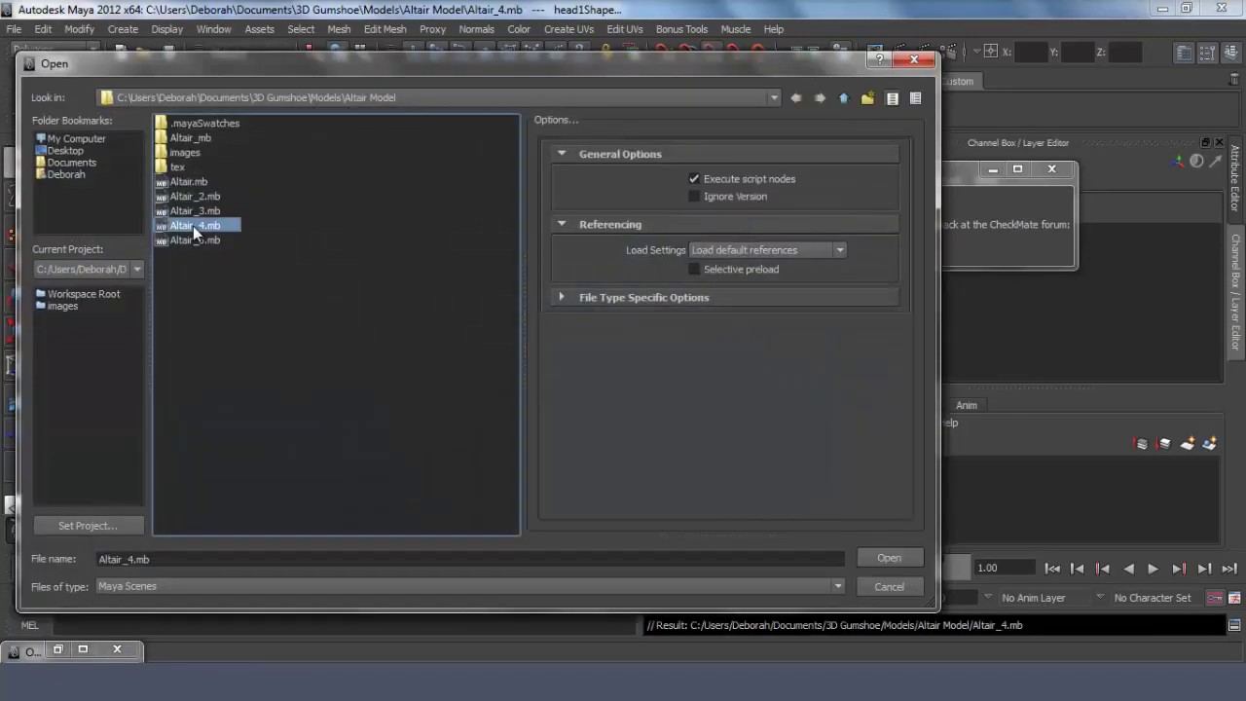
{"action": "left_click", "coordinate": [889, 559]}
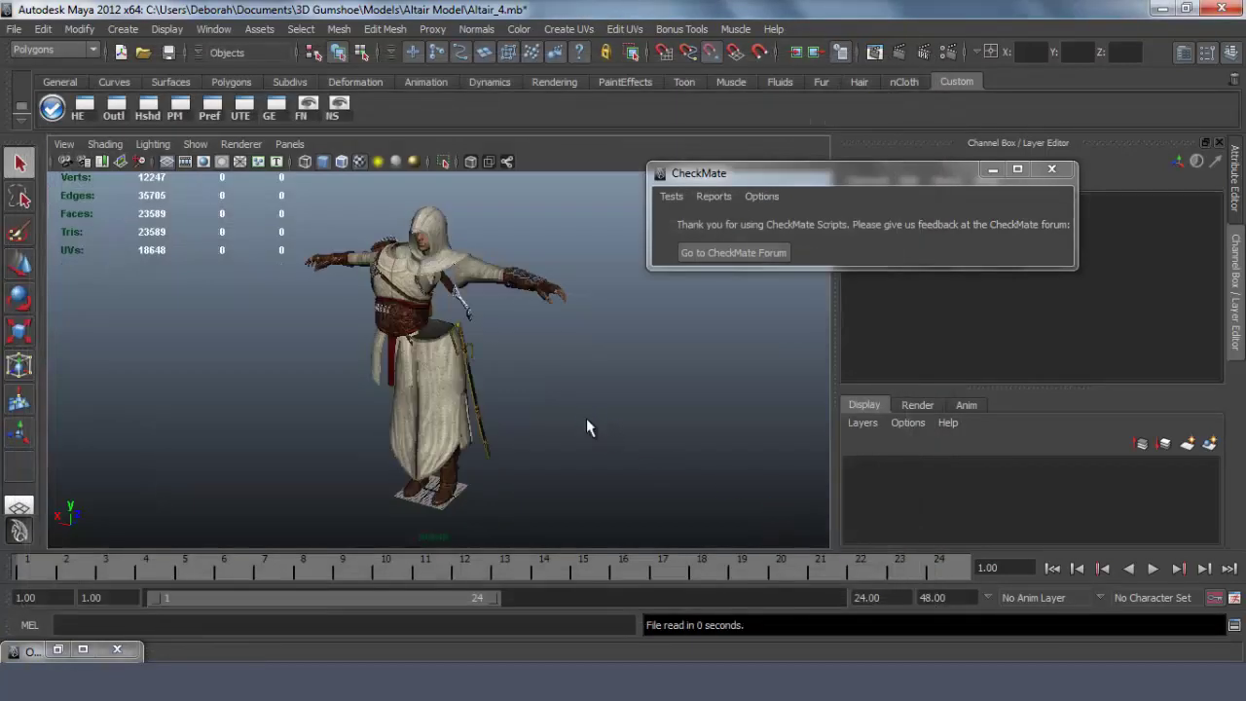
Step: Run Construction History, move Torso1 to Translate X -14.315, then rerun the test (False, no meshes)
{"action": "left_click", "coordinate": [672, 196]}
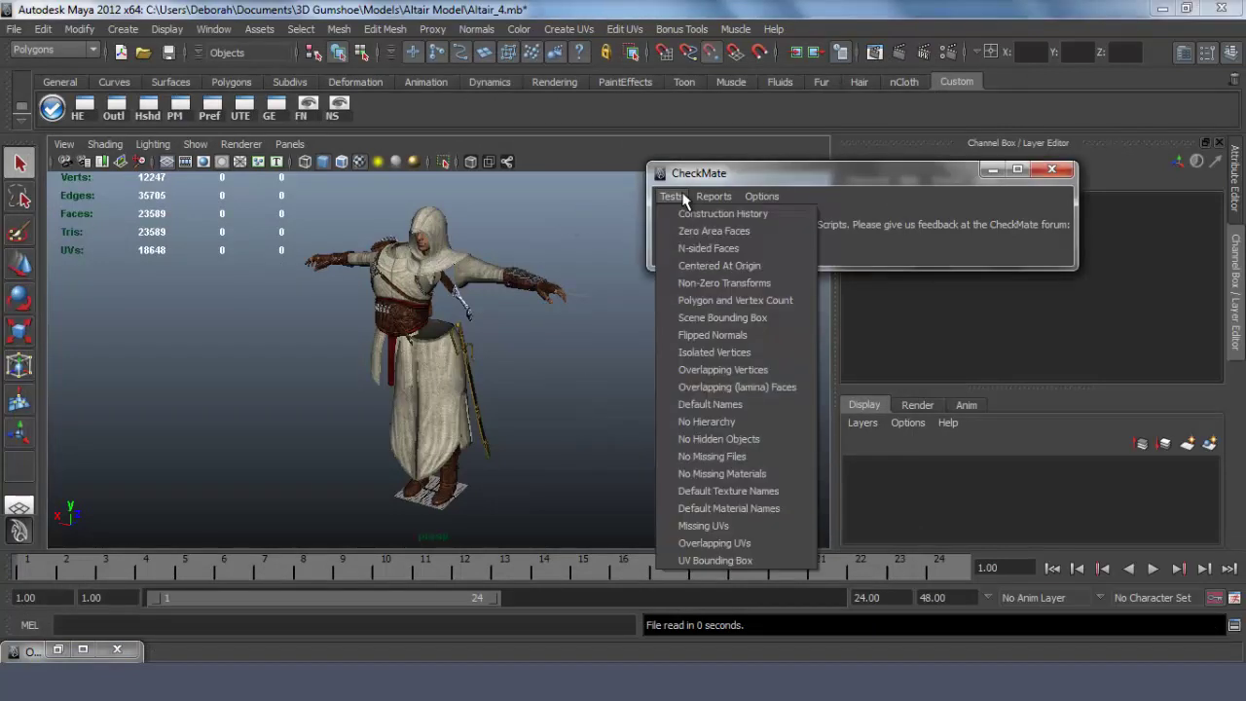
{"action": "left_click", "coordinate": [701, 220]}
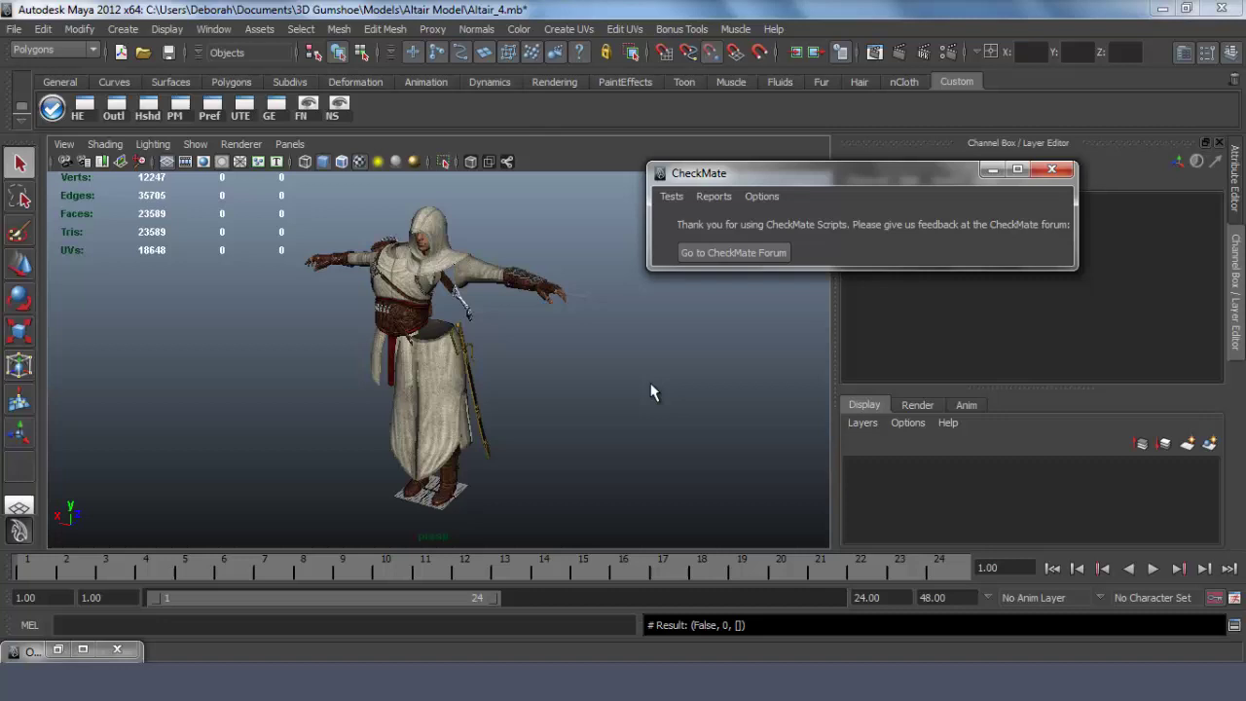
{"action": "left_click", "coordinate": [410, 305]}
{"action": "key", "text": "w"}
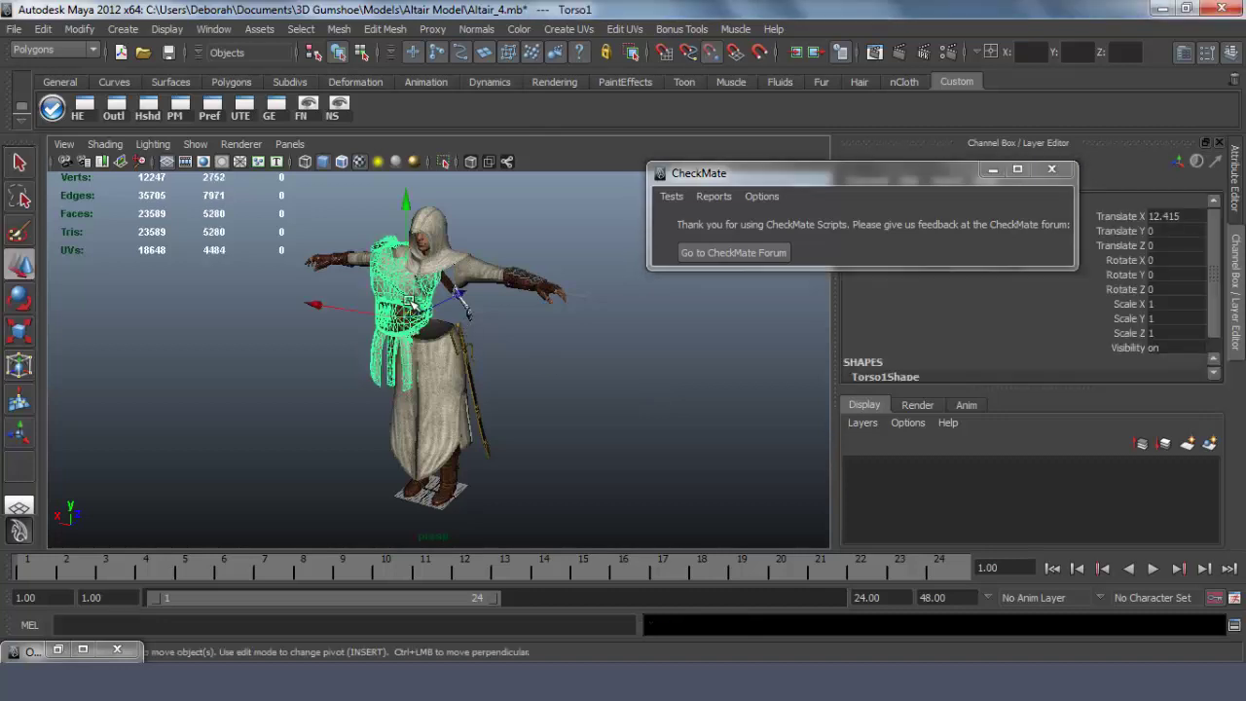
{"action": "left_click_drag", "start_coordinate": [414, 311], "coordinate": [468, 340]}
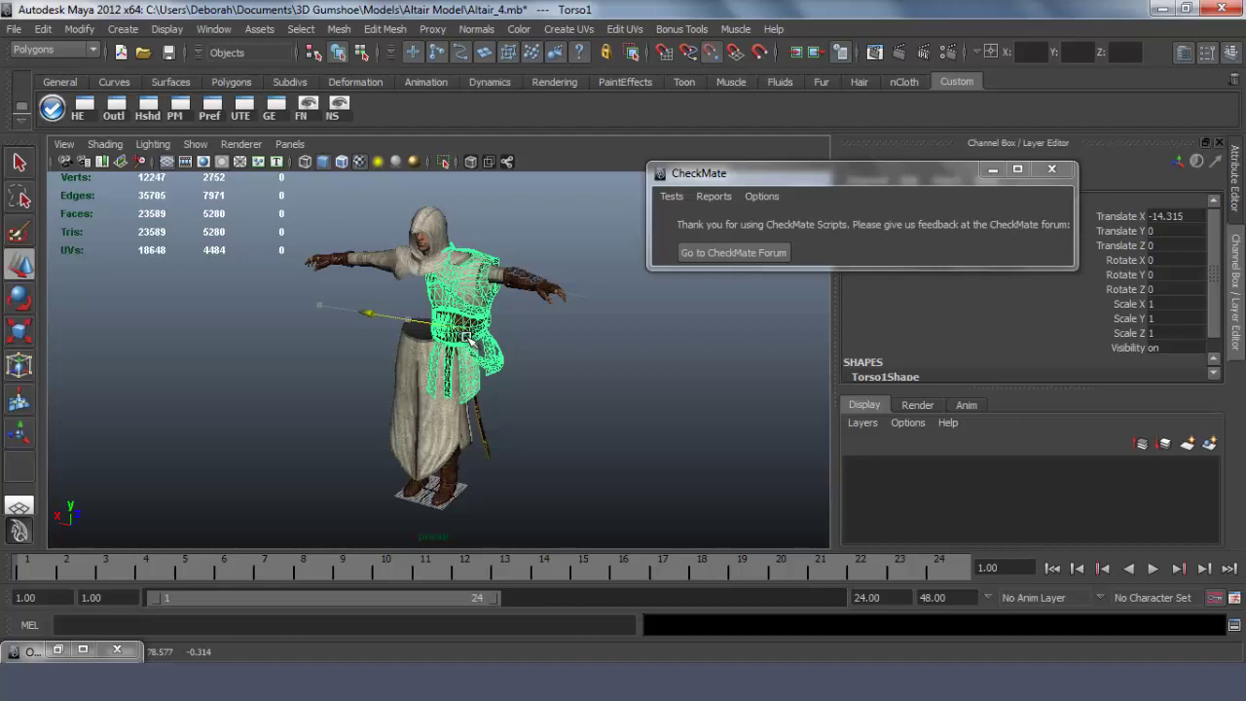
{"action": "left_click", "coordinate": [671, 196]}
{"action": "left_click", "coordinate": [725, 214]}
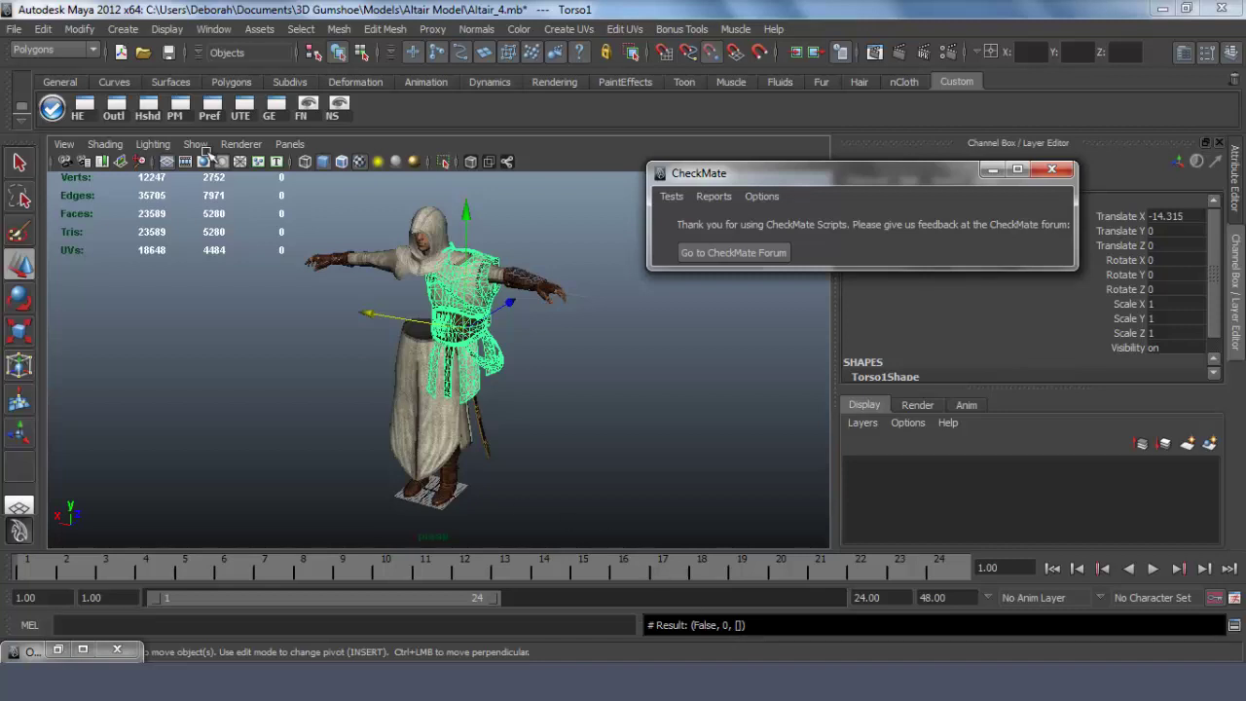
{"action": "left_click", "coordinate": [152, 53]}
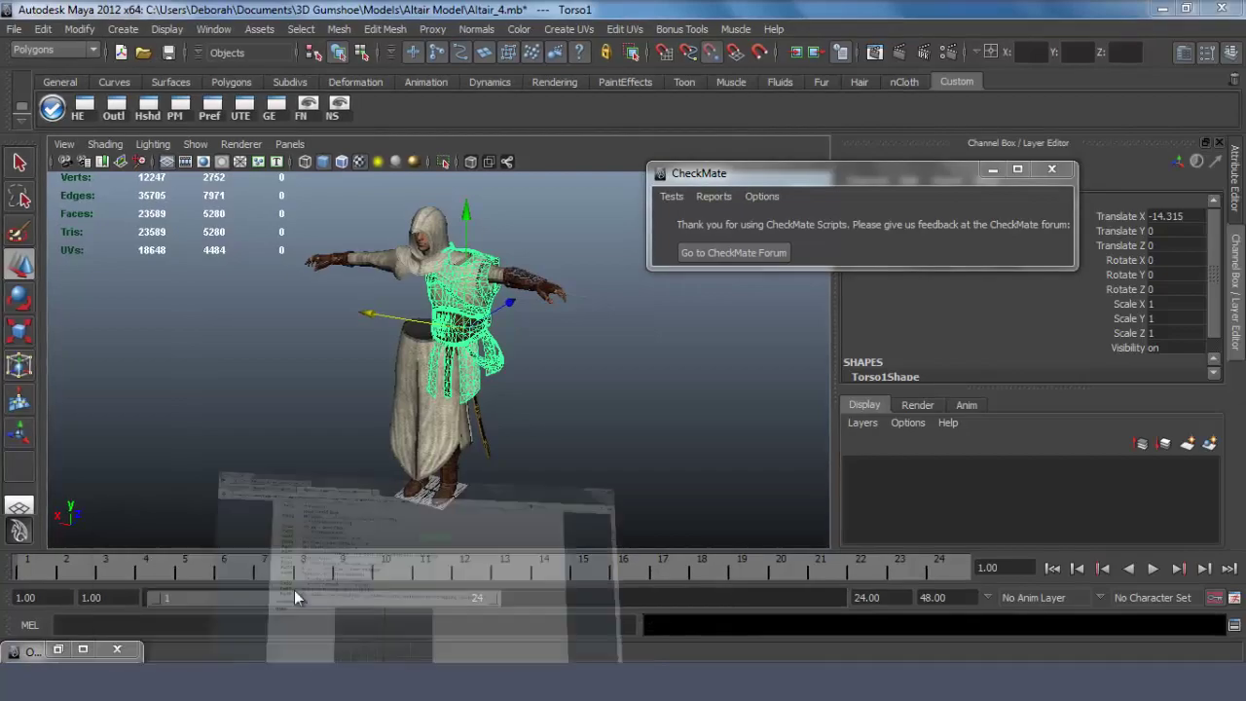
{"action": "left_click", "coordinate": [294, 590]}
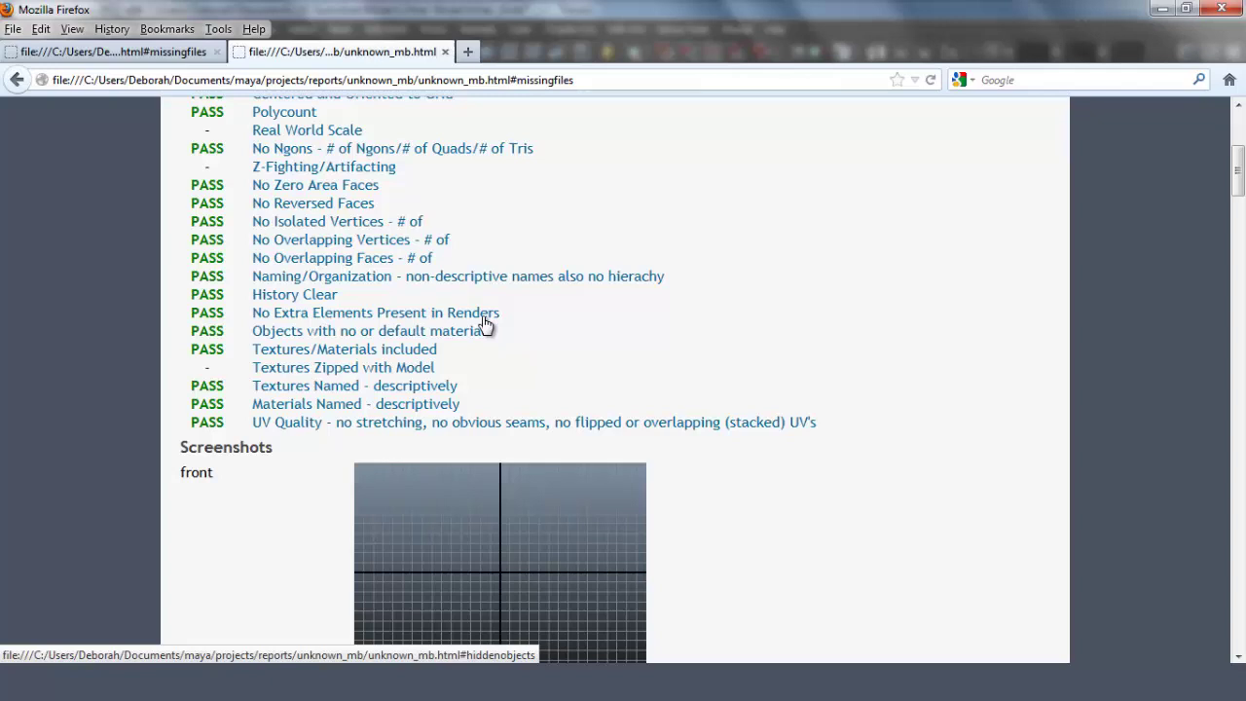
{"action": "left_click", "coordinate": [533, 700]}
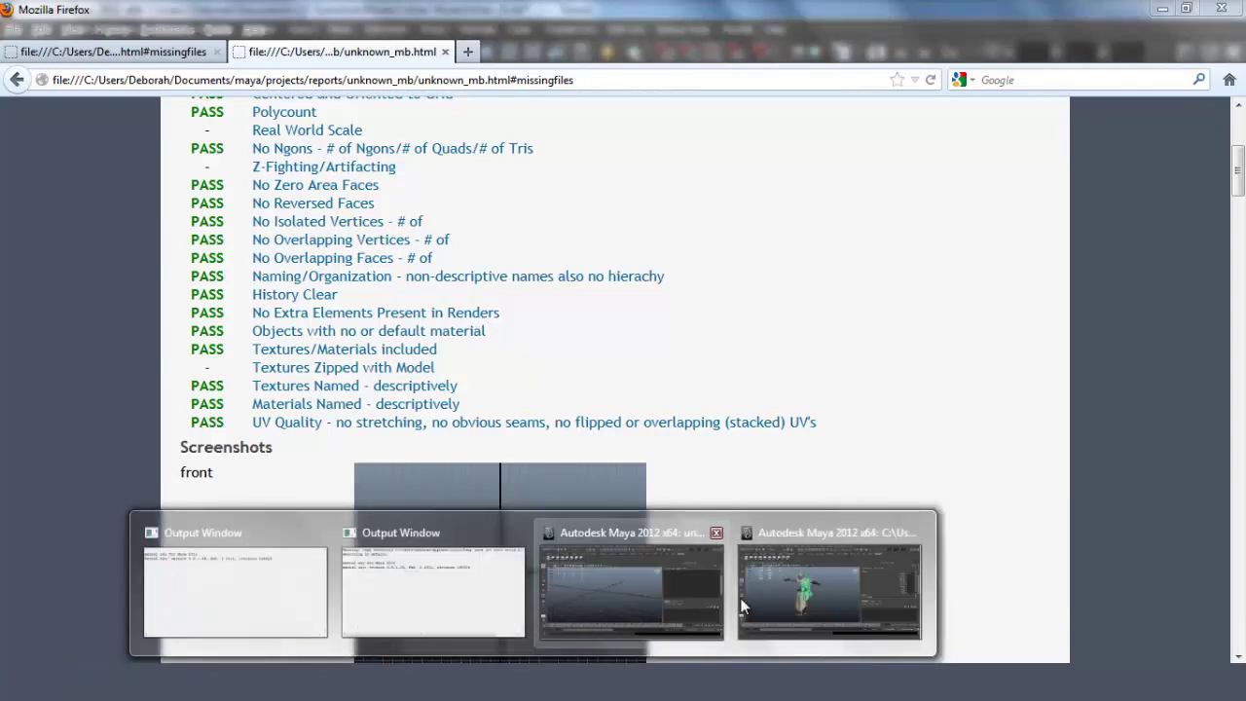
{"action": "left_click", "coordinate": [757, 589]}
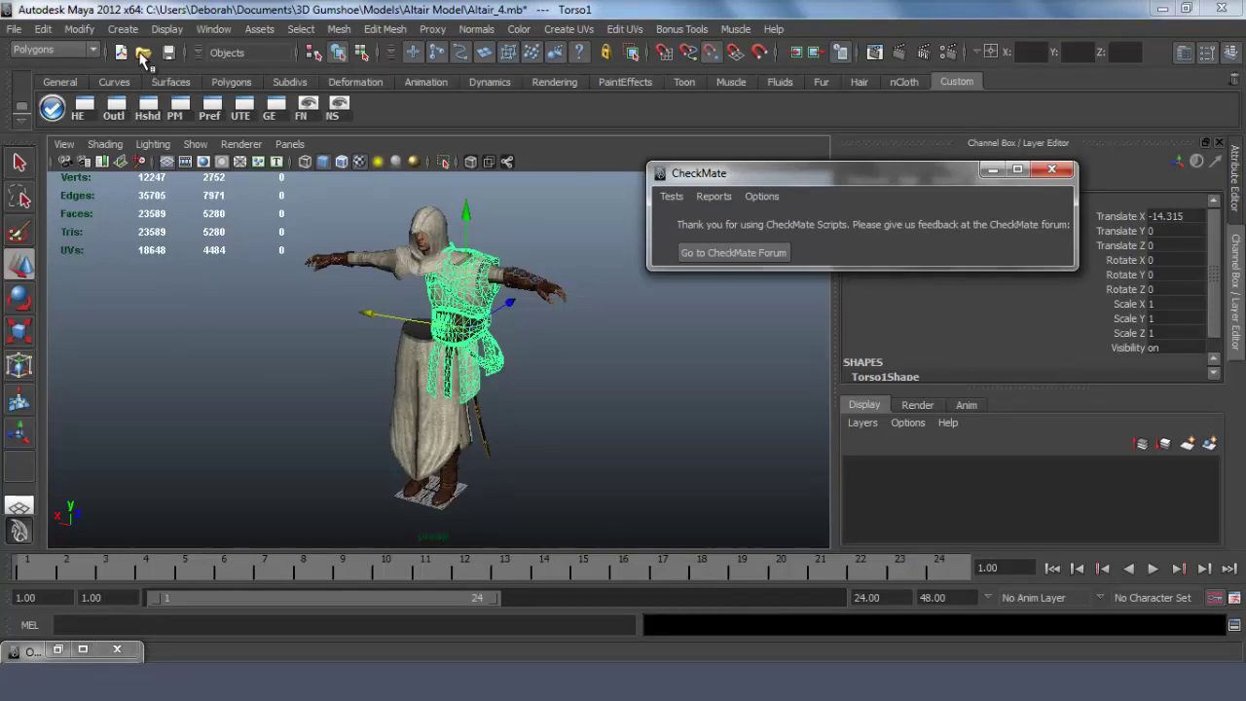
Step: Reload Altair_4.mb, discarding the unsaved torso move
{"action": "left_click", "coordinate": [143, 54]}
{"action": "left_click", "coordinate": [183, 224]}
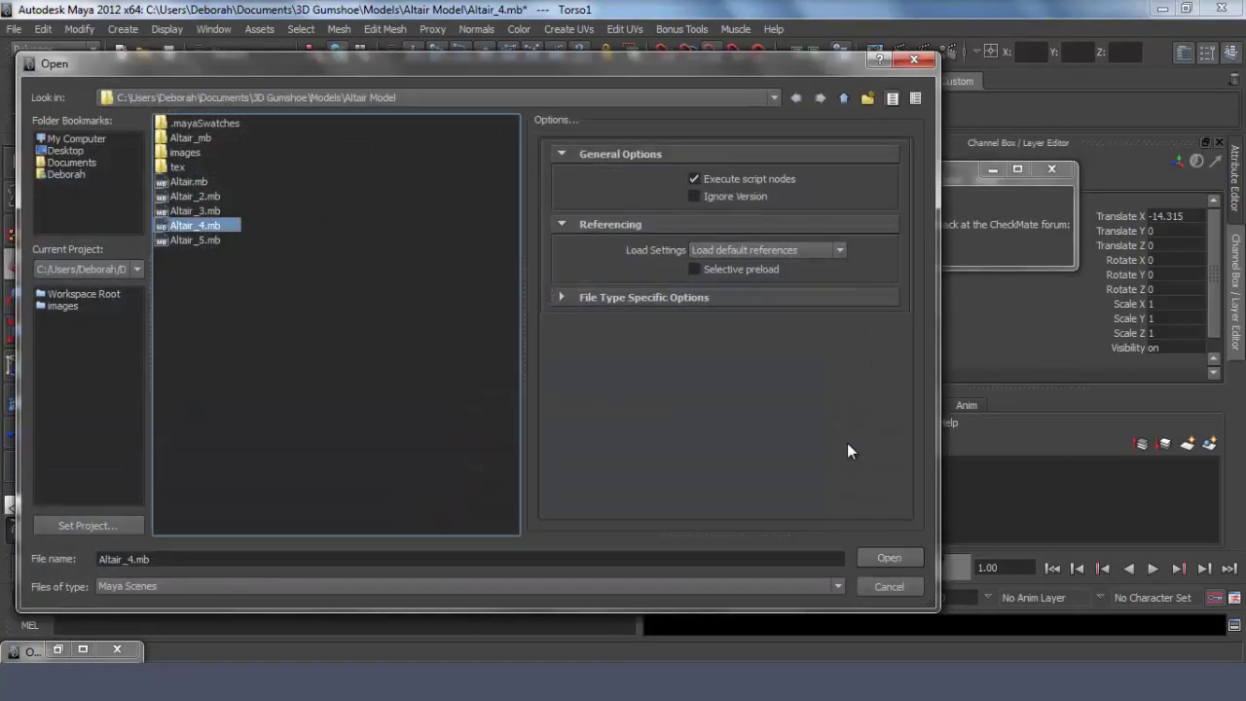
{"action": "left_click", "coordinate": [888, 555]}
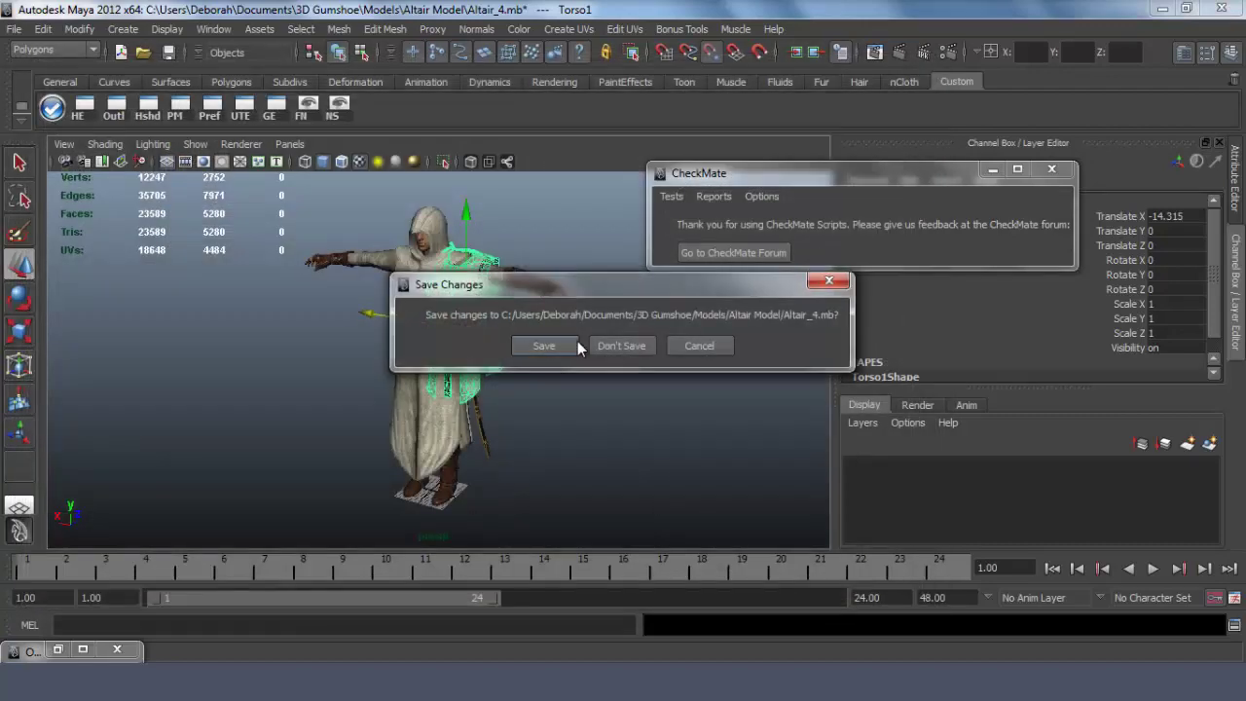
{"action": "left_click", "coordinate": [621, 345]}
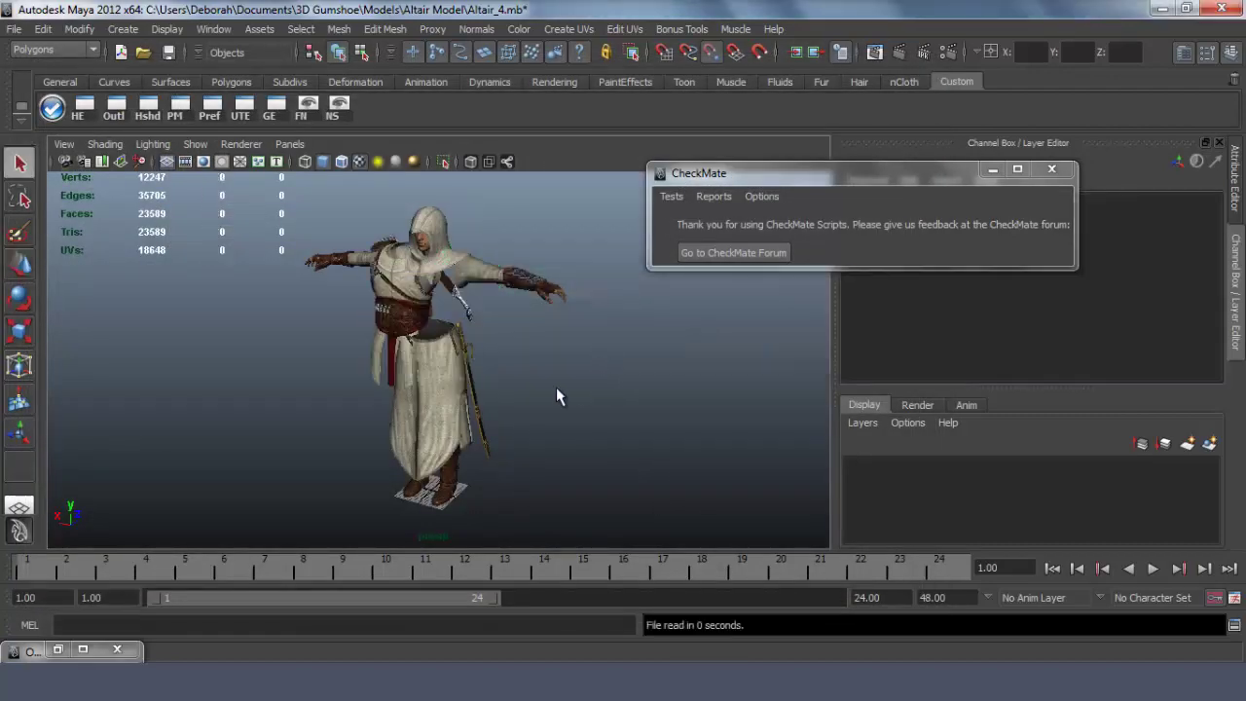
Step: Set Torso1's Translate X to 0 in the Channel Box and deselect it
{"action": "left_click", "coordinate": [403, 321]}
{"action": "double_click", "coordinate": [1167, 216]}
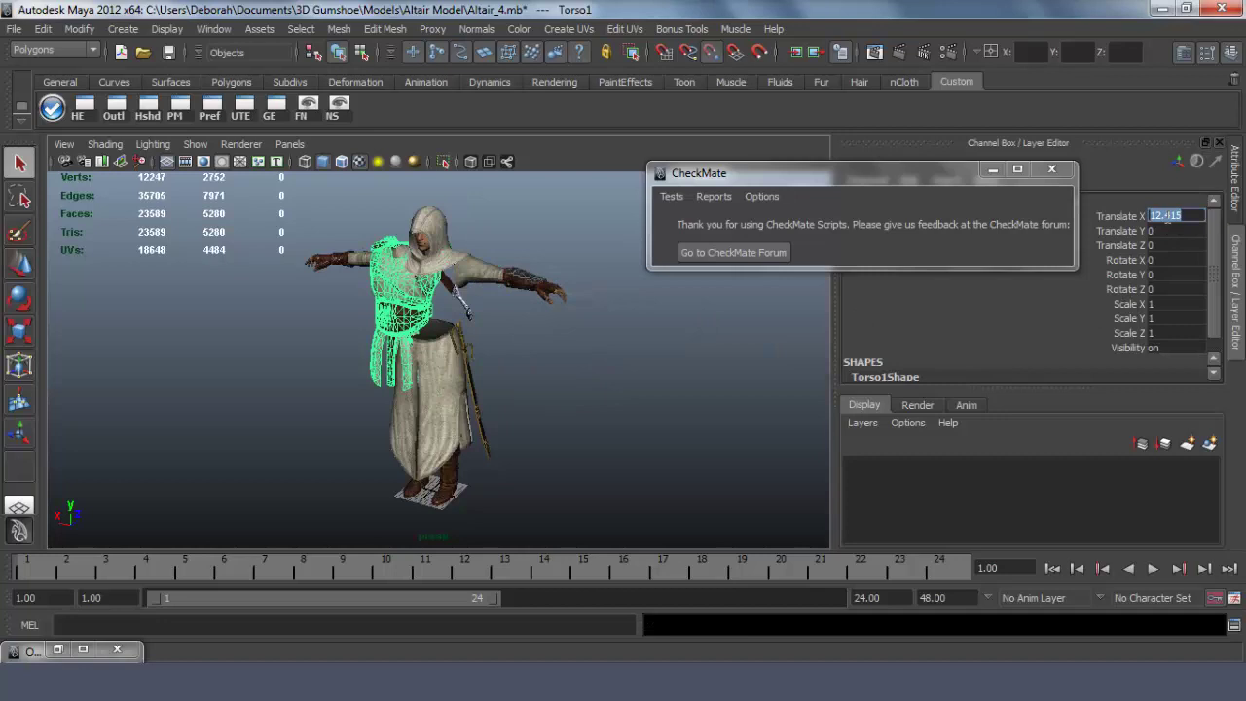
{"action": "type", "text": "0"}
{"action": "key", "text": "Return"}
{"action": "left_click", "coordinate": [697, 471]}
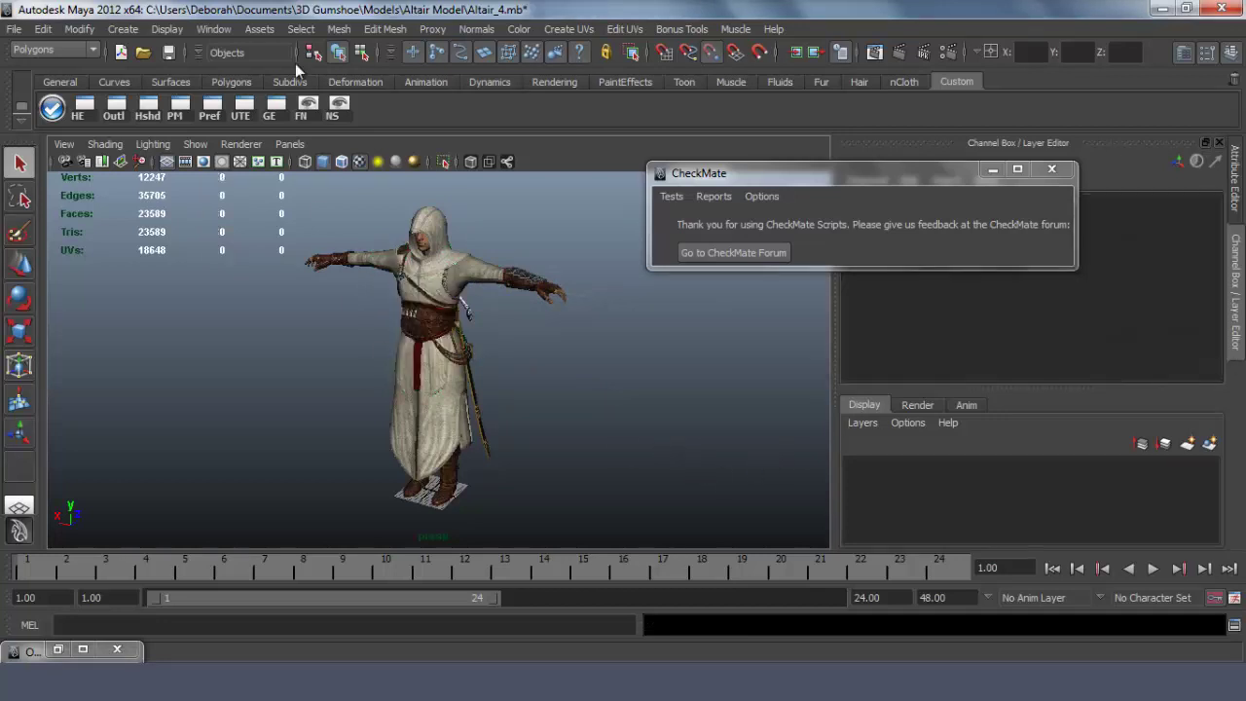
{"action": "left_click", "coordinate": [122, 28]}
{"action": "mouse_move", "coordinate": [215, 63]}
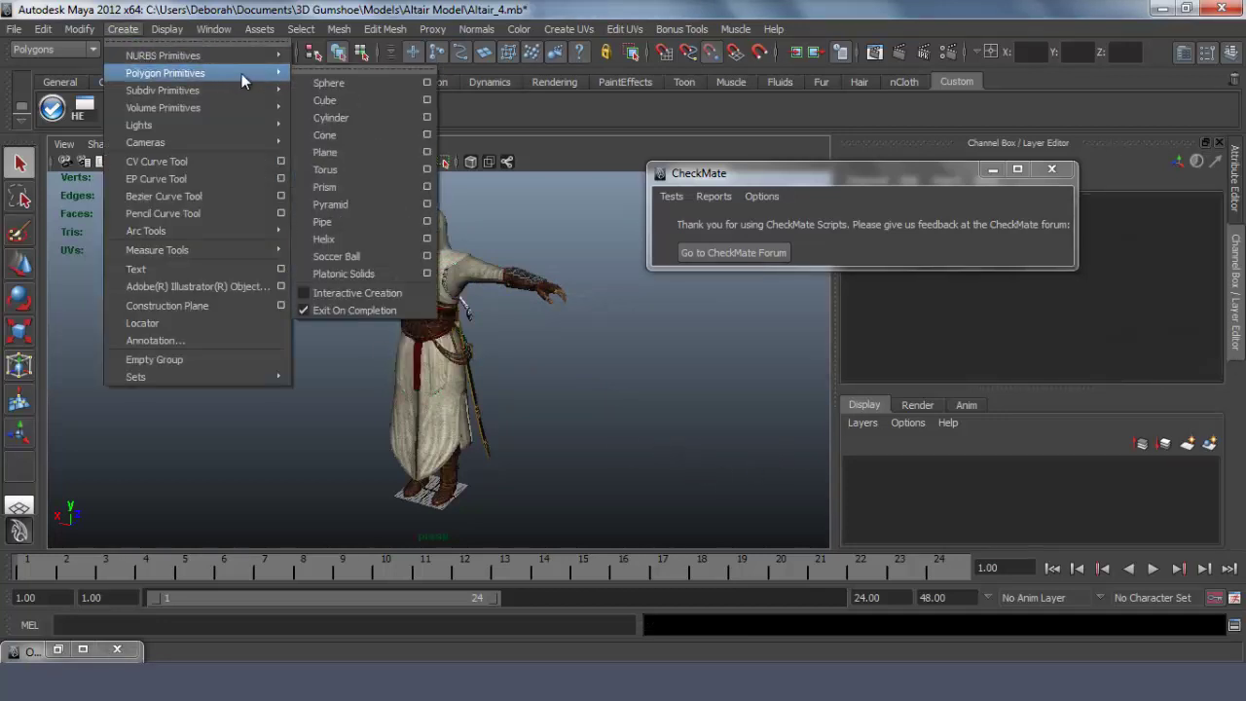
{"action": "left_click", "coordinate": [427, 152]}
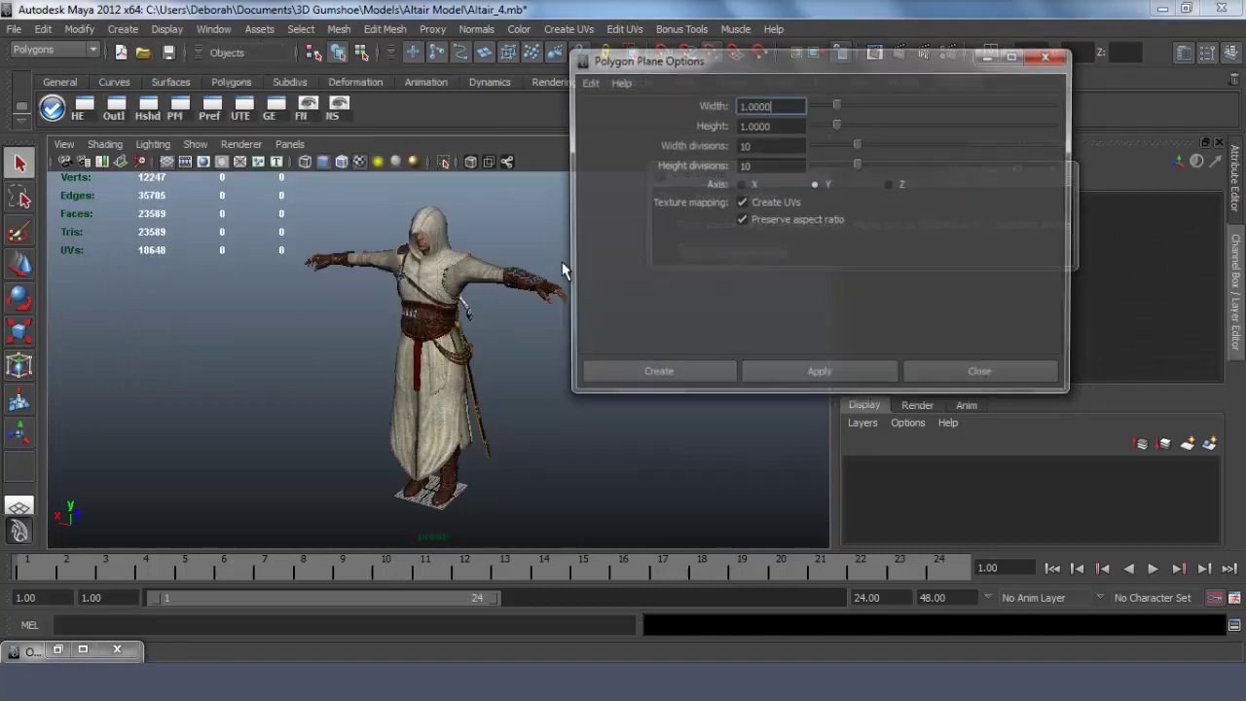
{"action": "double_click", "coordinate": [761, 104]}
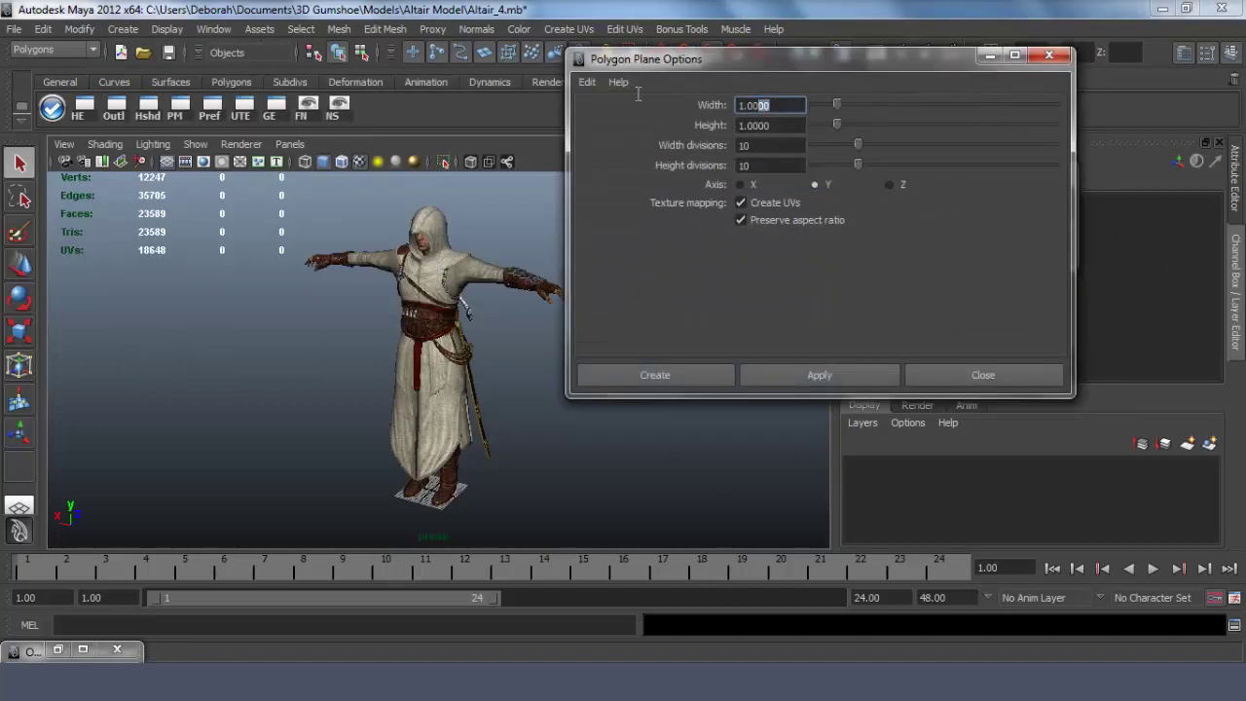
{"action": "type", "text": "100"}
{"action": "key", "text": "Return"}
{"action": "double_click", "coordinate": [758, 124]}
{"action": "type", "text": "100"}
{"action": "key", "text": "Return"}
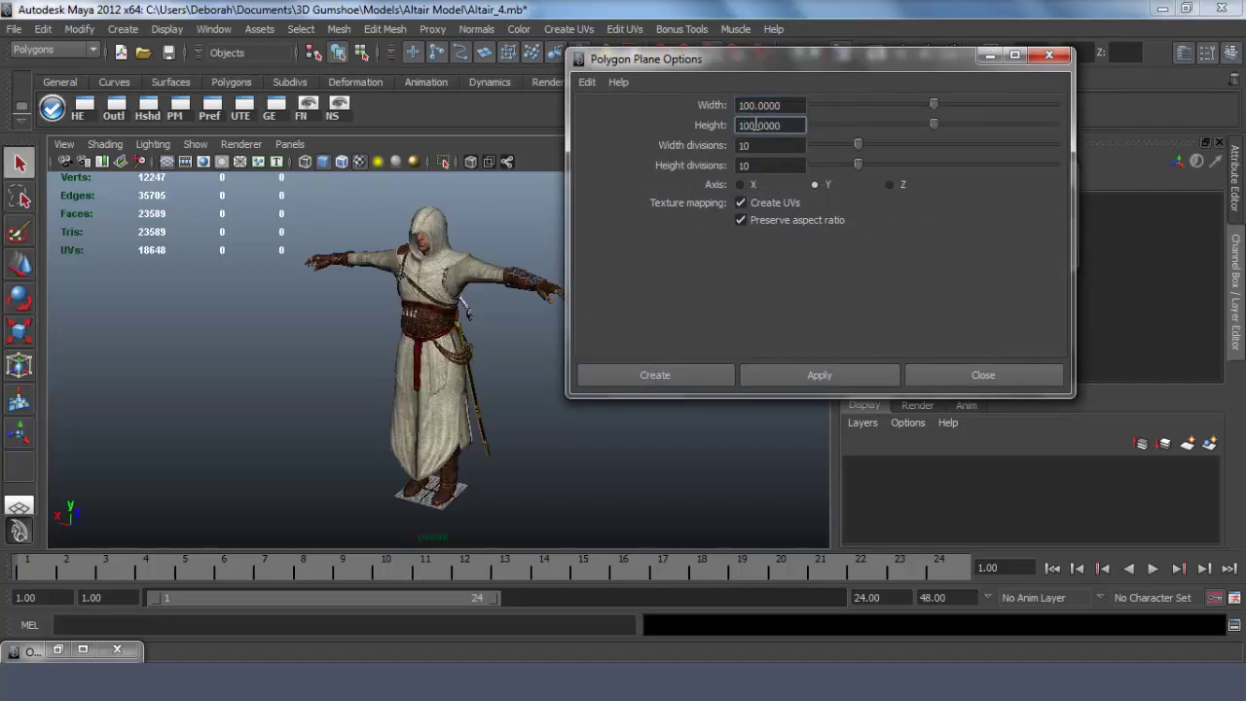
{"action": "left_click", "coordinate": [703, 374]}
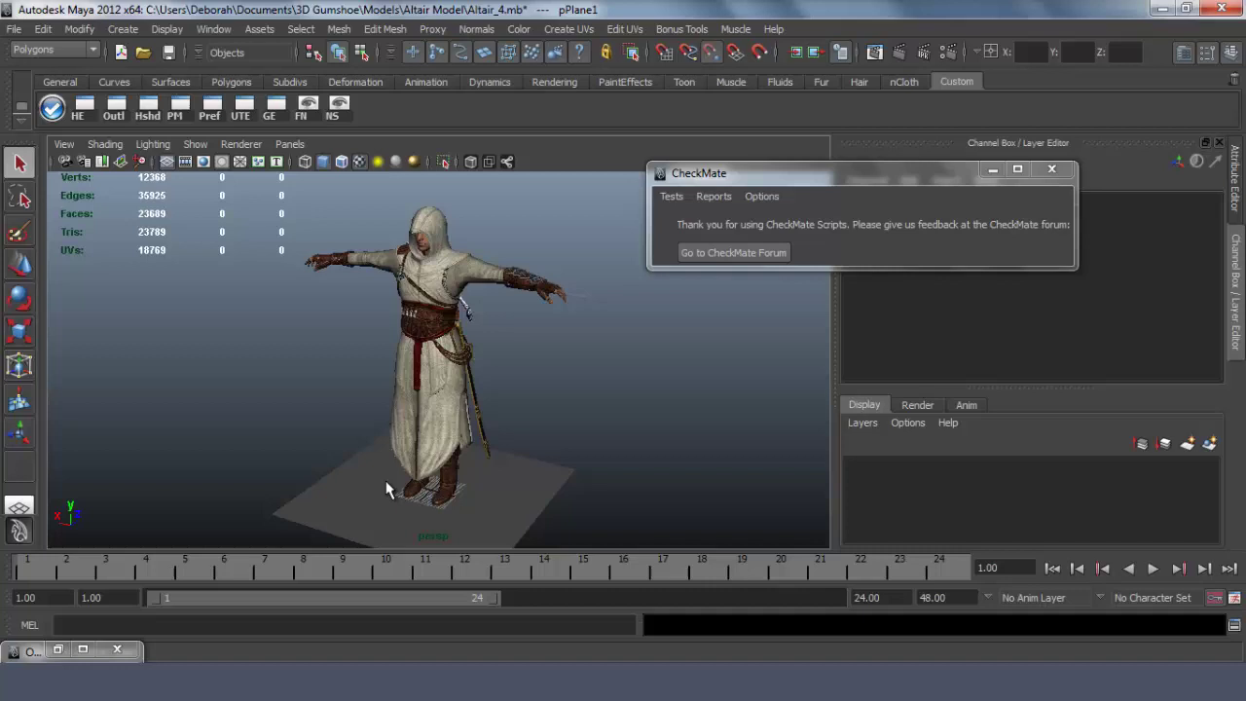
{"action": "left_click", "coordinate": [522, 492]}
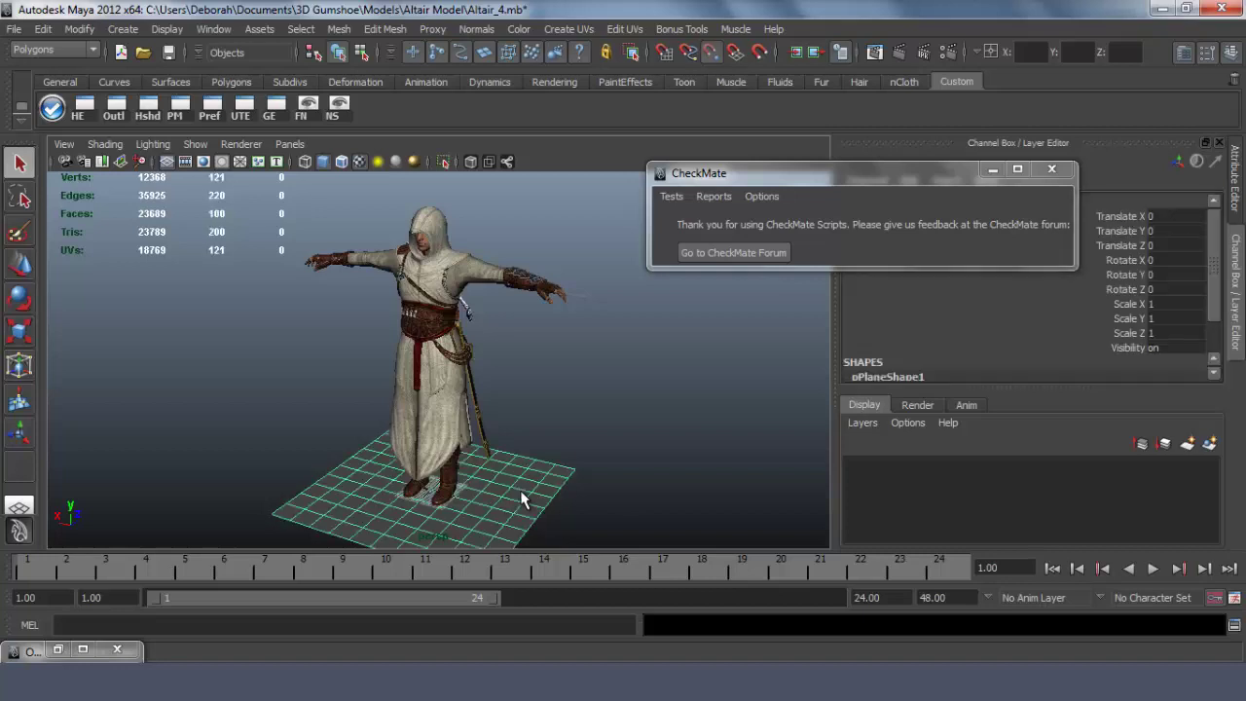
{"action": "key", "text": "Delete"}
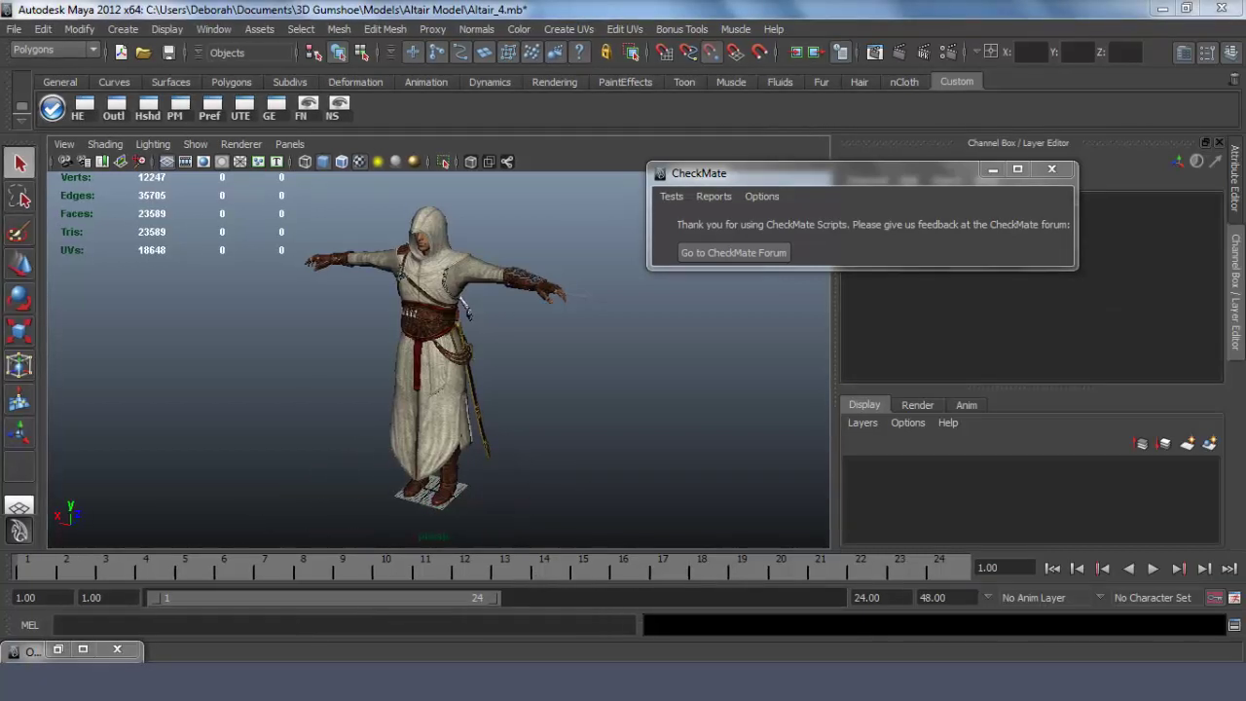
{"action": "left_click", "coordinate": [251, 603]}
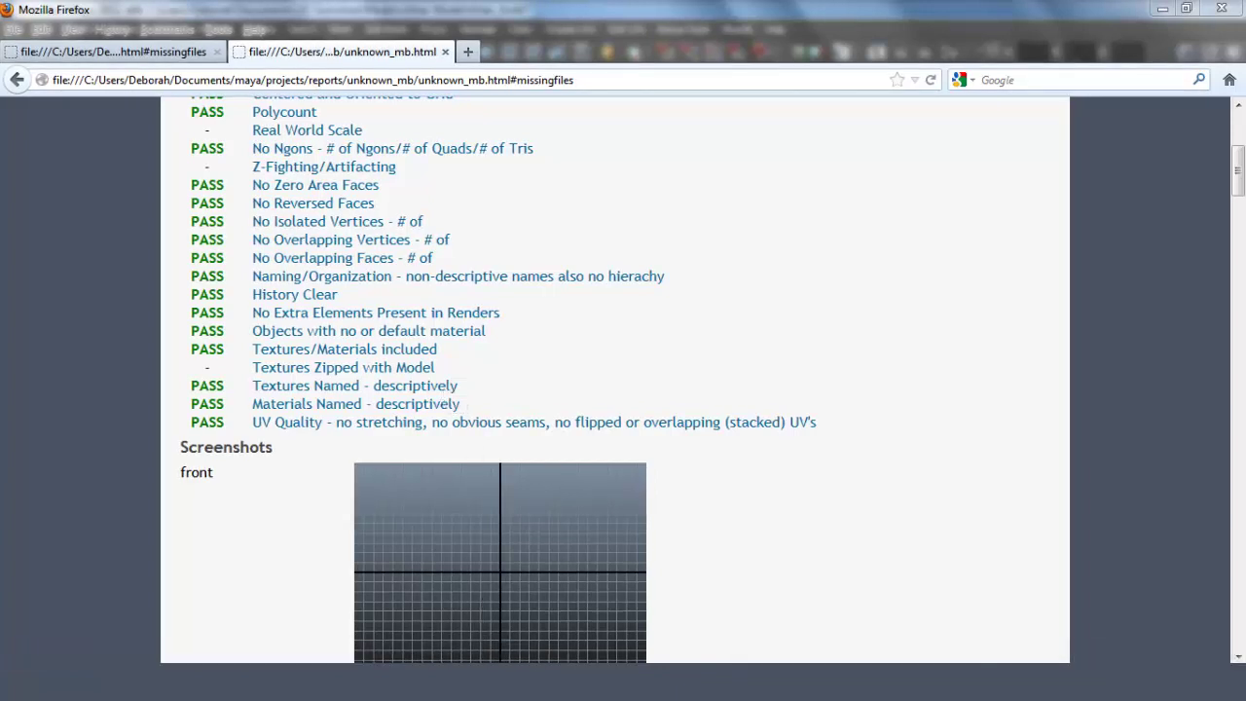
Step: Switch back to Maya and open the Hypershade from the Rendering Editors menu
{"action": "mouse_move", "coordinate": [765, 619]}
{"action": "left_click", "coordinate": [854, 584]}
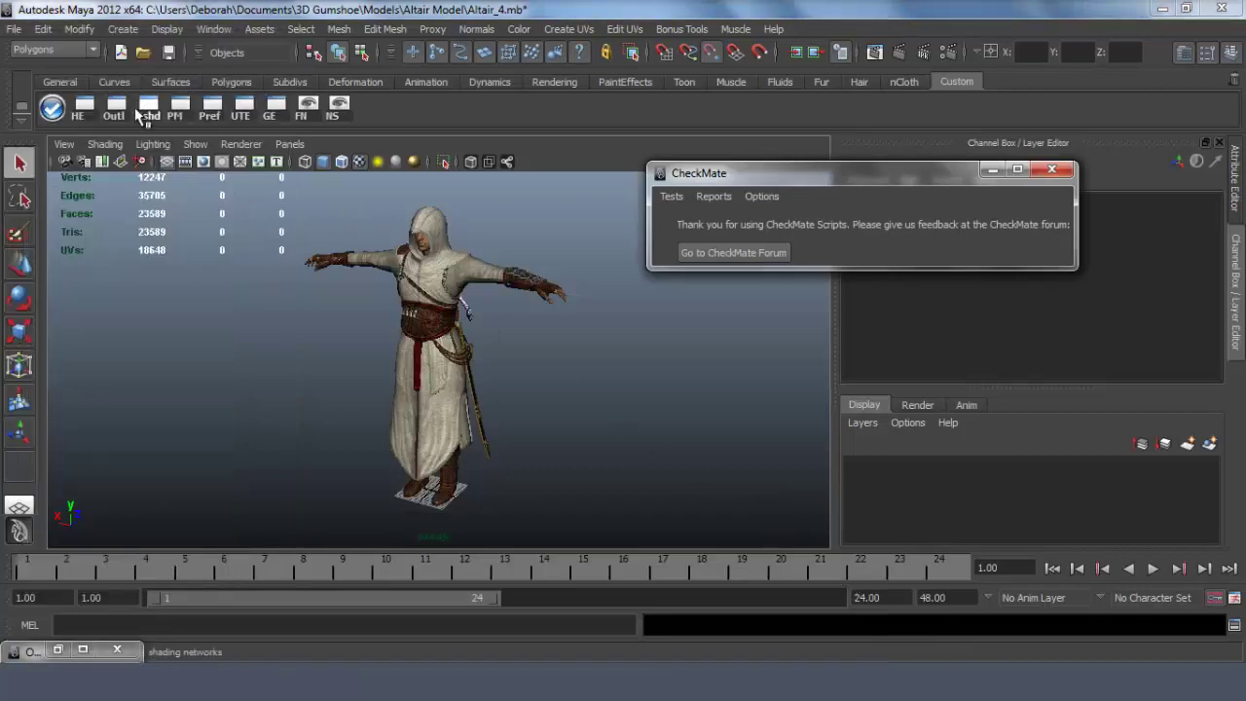
{"action": "left_click", "coordinate": [214, 30]}
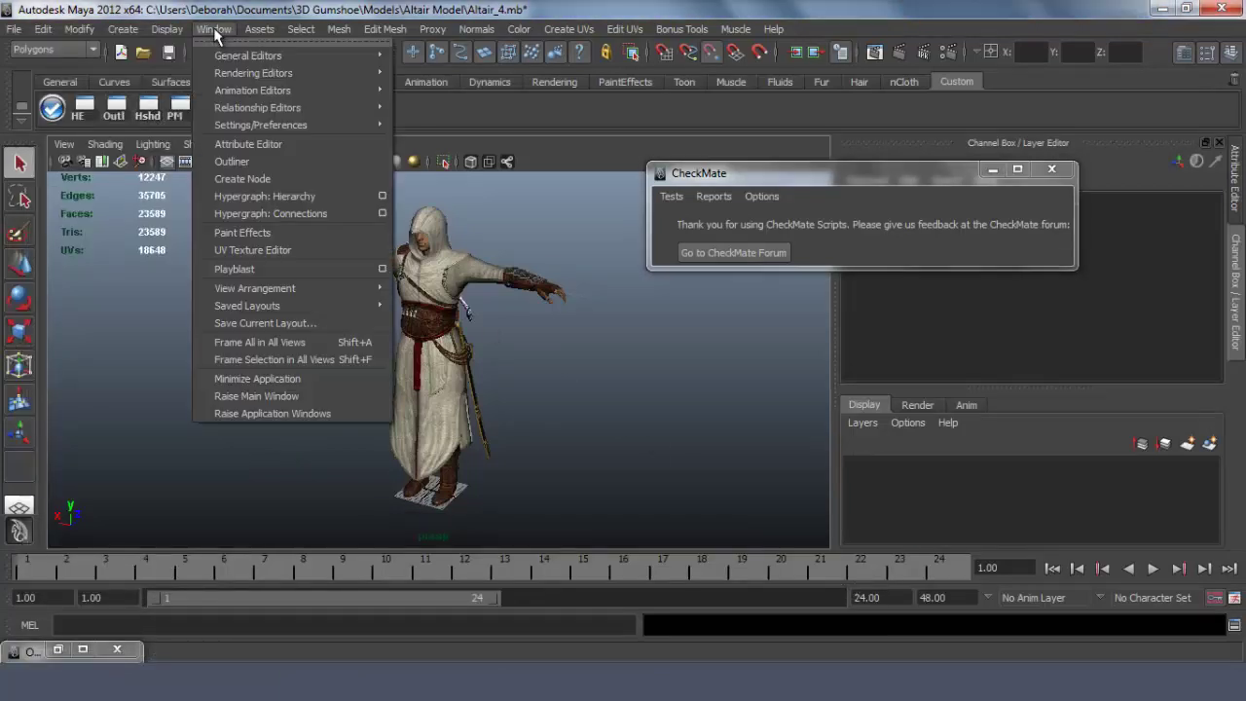
{"action": "mouse_move", "coordinate": [341, 73]}
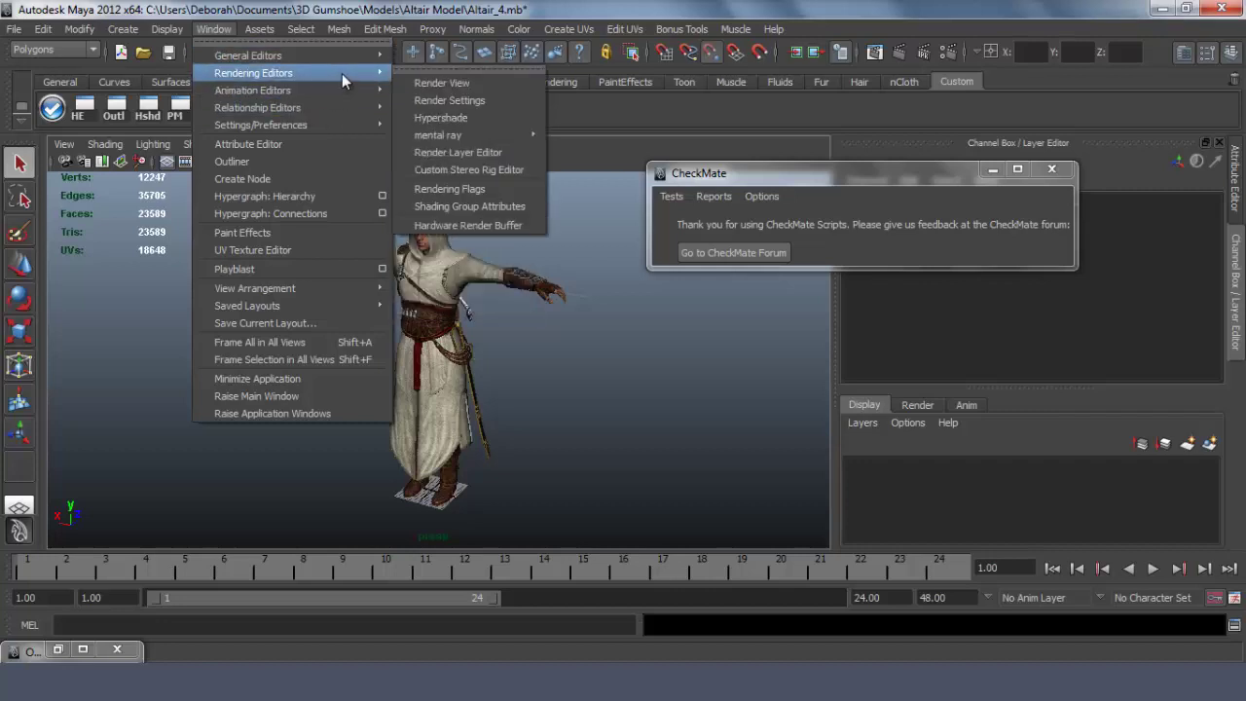
{"action": "left_click", "coordinate": [467, 117]}
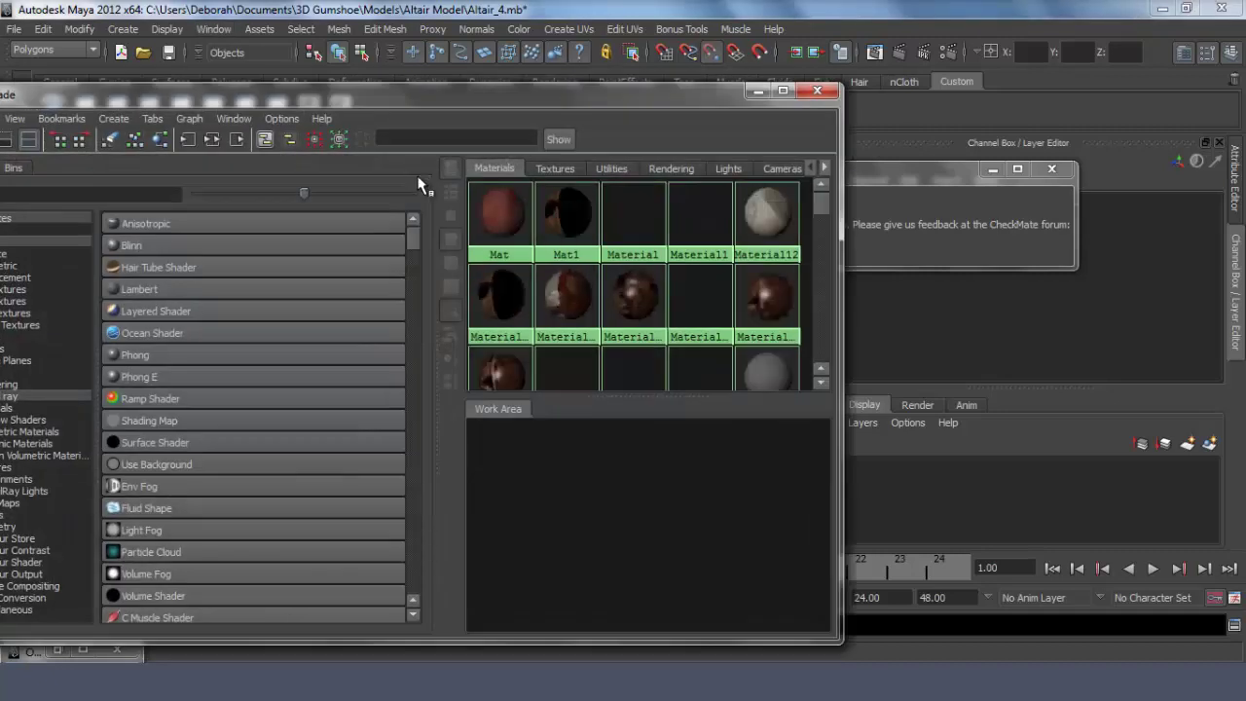
Step: Show the Hypershade's file textures, select file1, then bring the Firefox CheckMate report forward
{"action": "left_click", "coordinate": [548, 169]}
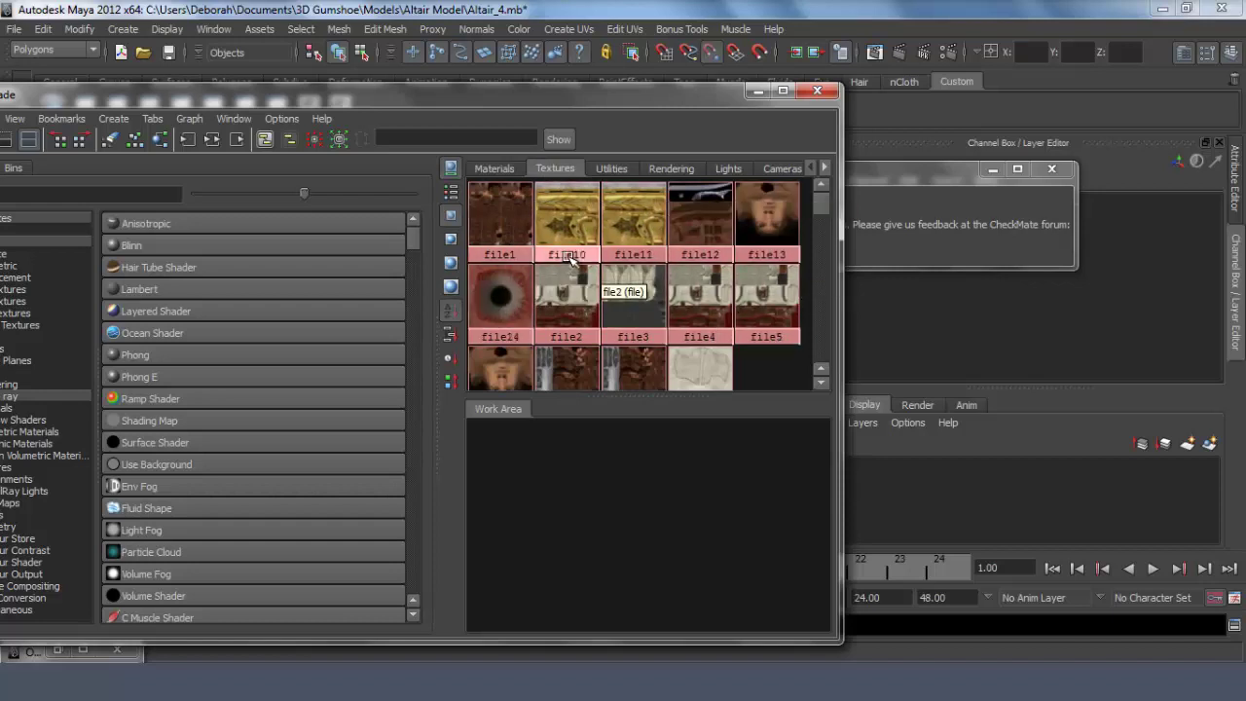
{"action": "left_click", "coordinate": [507, 229]}
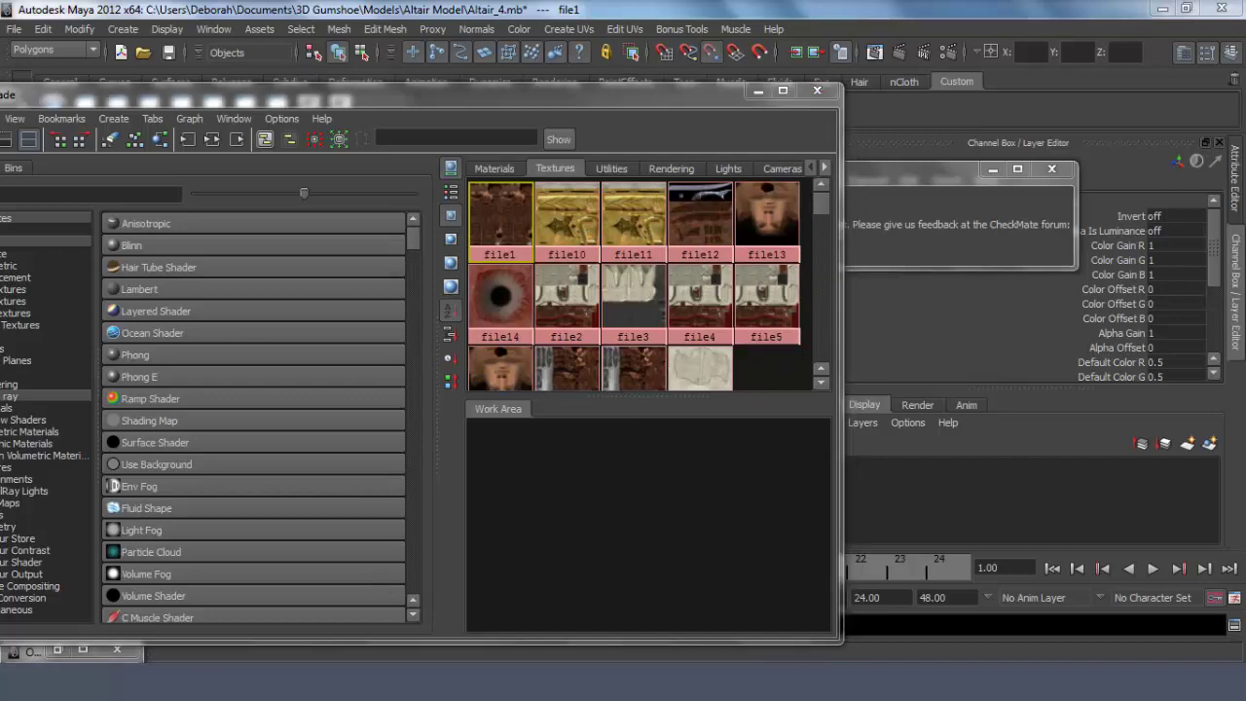
{"action": "mouse_move", "coordinate": [190, 652]}
{"action": "left_click", "coordinate": [247, 600]}
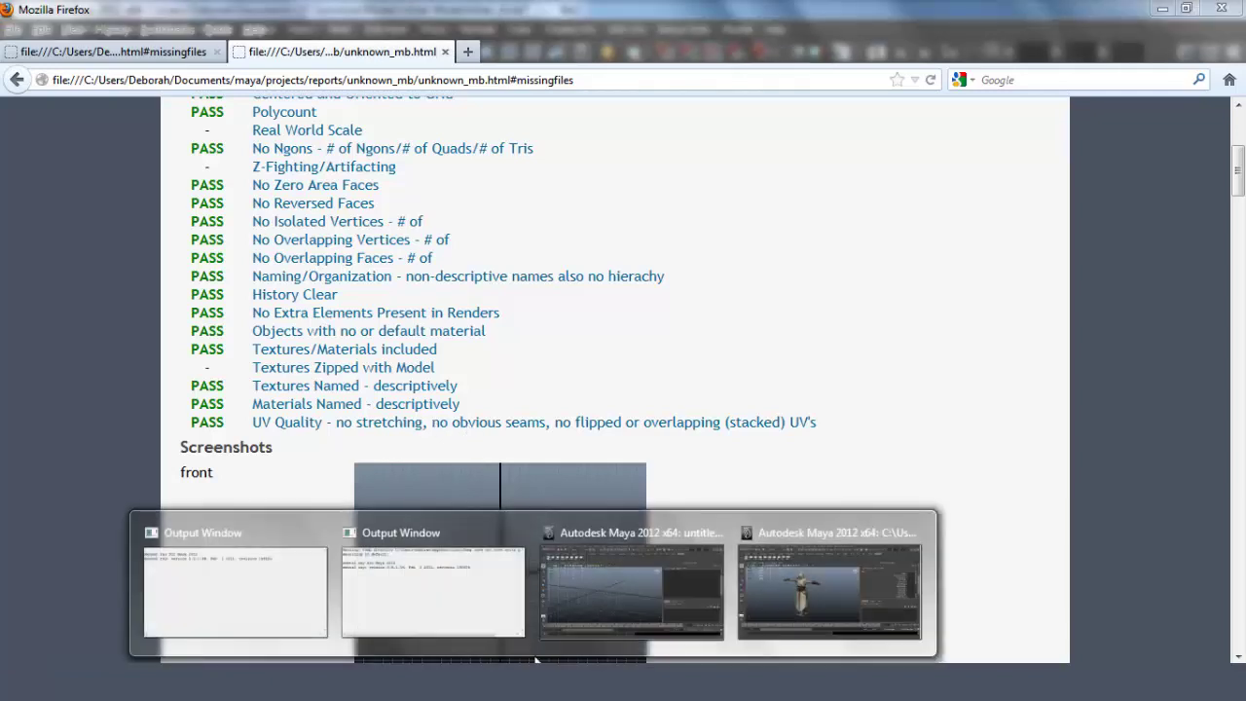
Step: Back in Maya, show the Hypershade Materials tab and scroll through the material swatches
{"action": "left_click", "coordinate": [783, 591]}
{"action": "left_click", "coordinate": [494, 169]}
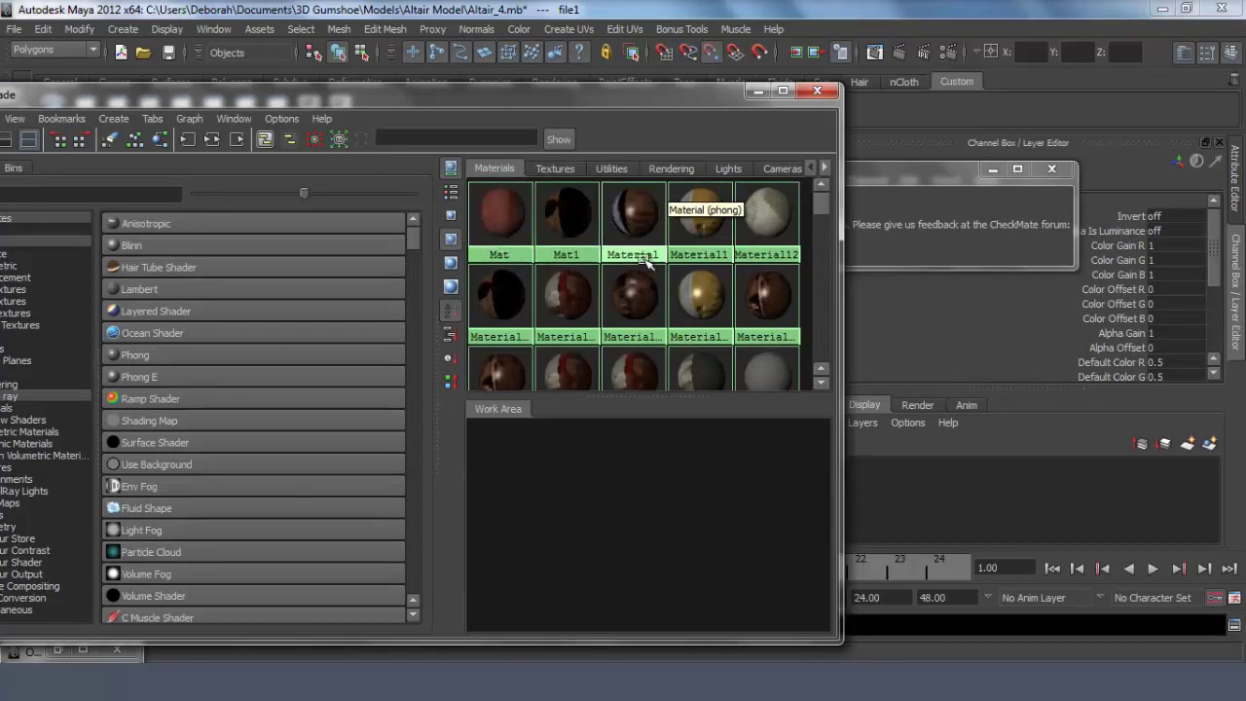
{"action": "mouse_move", "coordinate": [819, 200]}
{"action": "left_mouse_down"}
{"action": "mouse_move", "coordinate": [823, 261]}
{"action": "mouse_move", "coordinate": [817, 181]}
{"action": "left_mouse_up"}
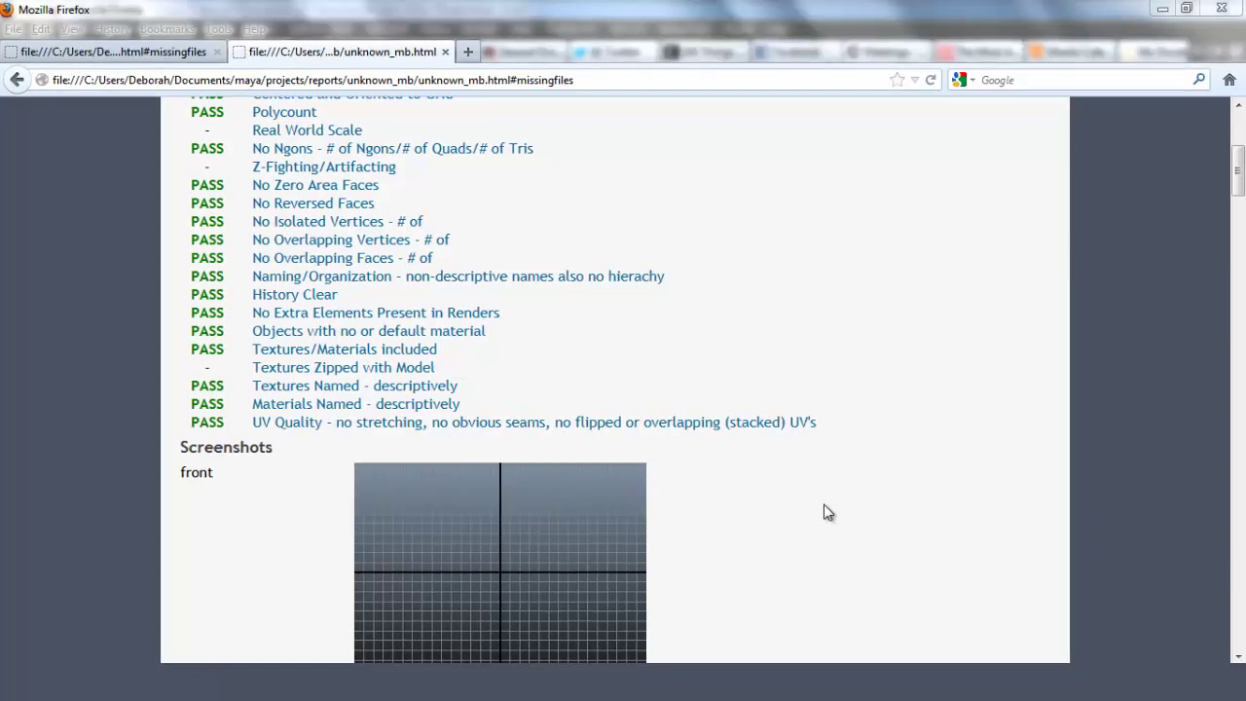
Step: Scroll the unknown.mb CheckMate report up to its title and PASS test results
{"action": "scroll", "coordinate": [764, 368], "scroll_direction": "up", "scroll_amount": 5}
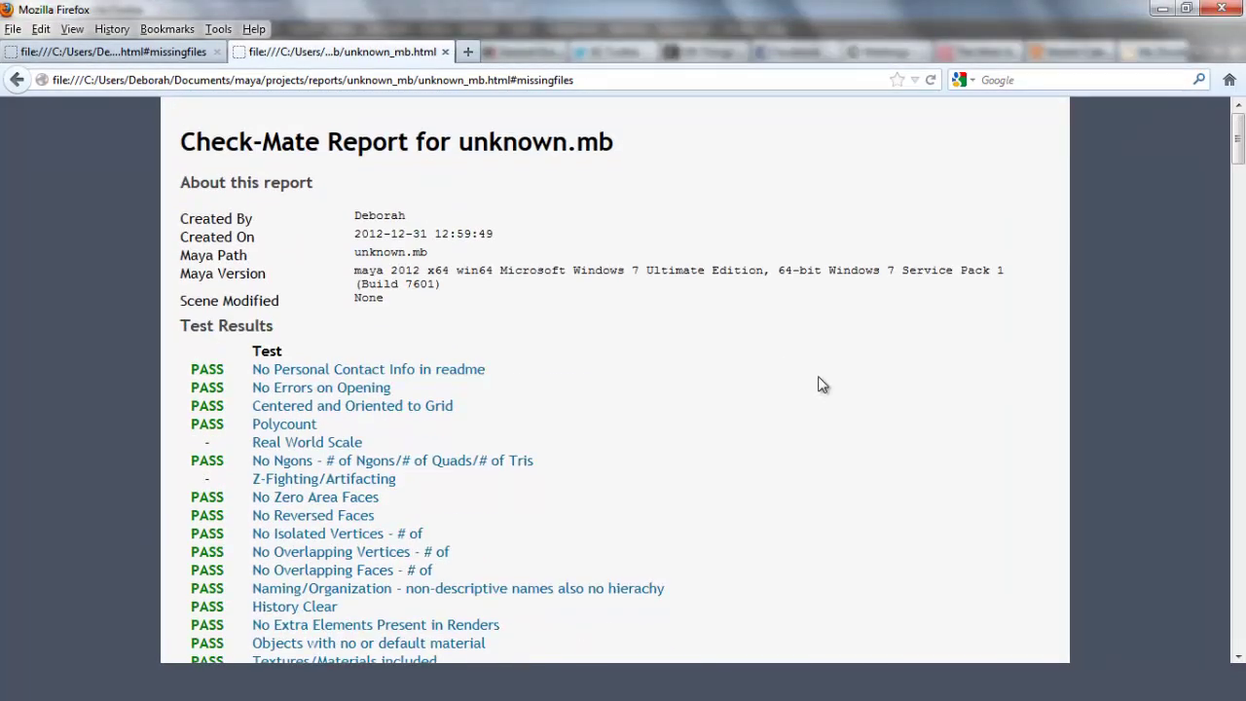